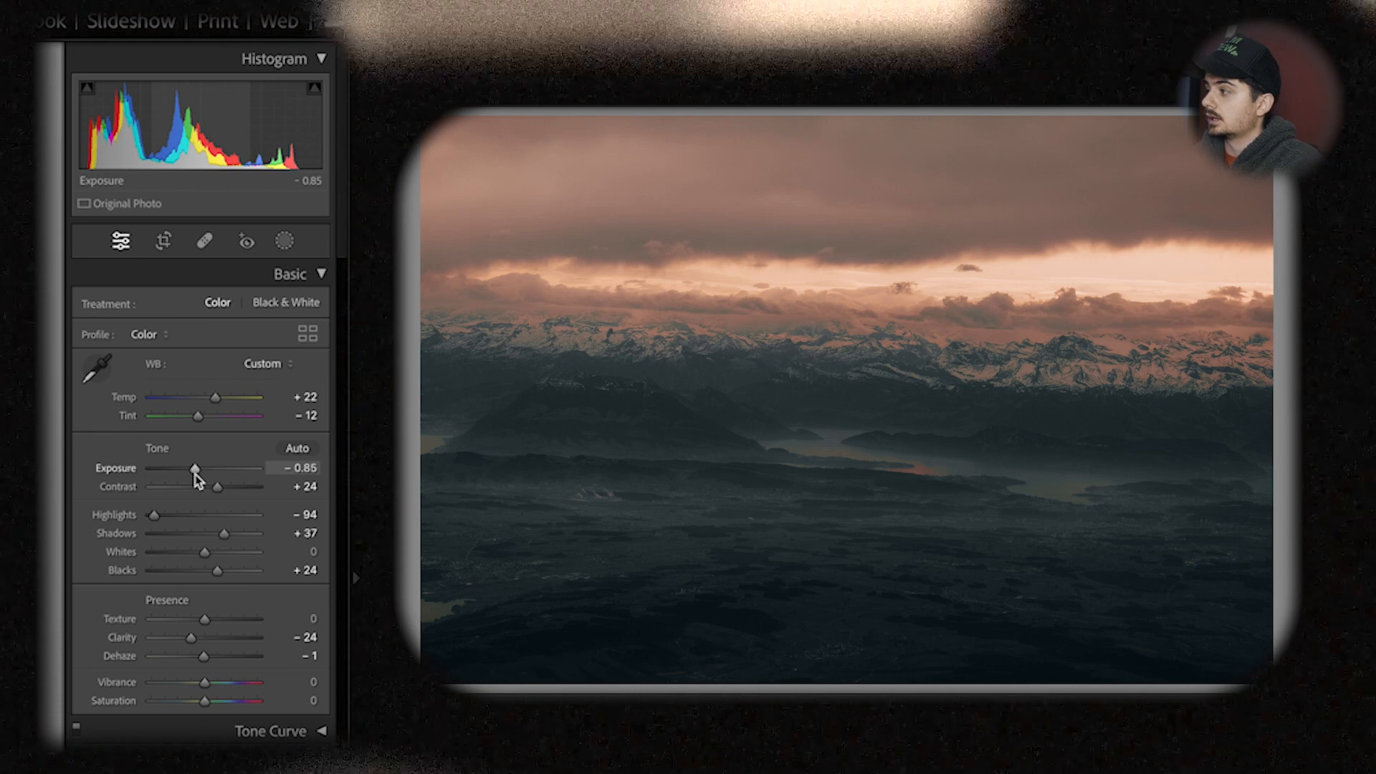
Set the photo's Contrast to +95, Blacks to -10 and Dehaze to +14, and fine-tune the Shadows.
mouse_move(219, 487)
mouse_down()
mouse_move(255, 485)
mouse_move(243, 490)
mouse_up()
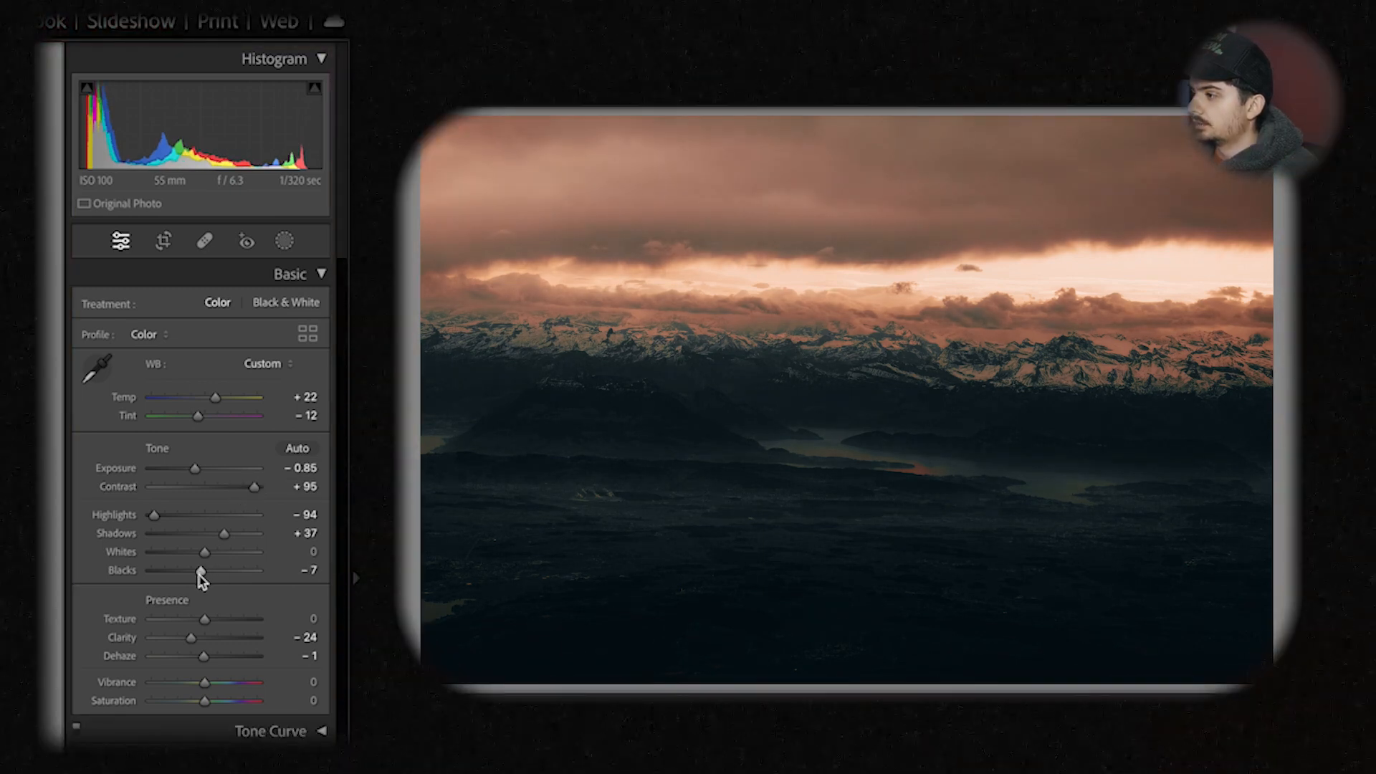
drag(201, 573, 197, 571)
drag(205, 656, 212, 656)
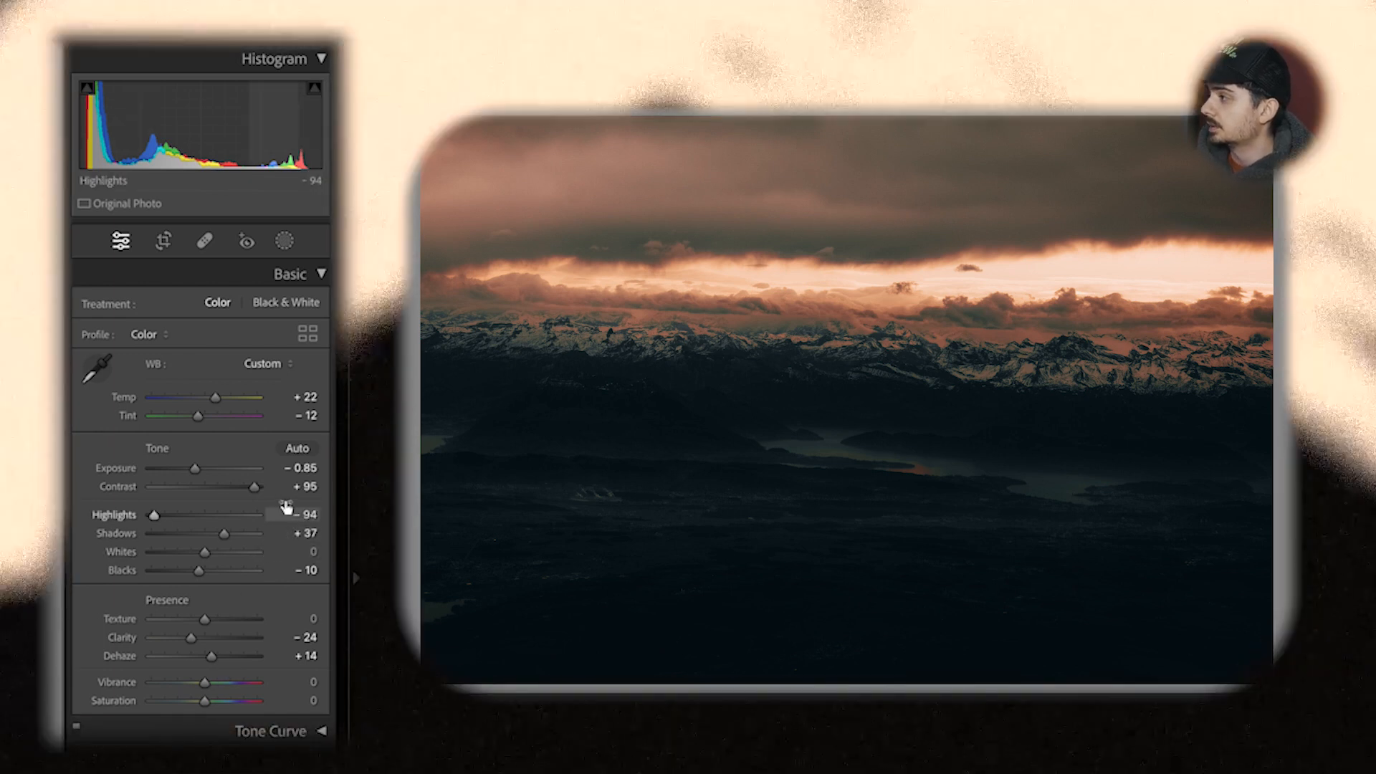
drag(224, 534, 225, 535)
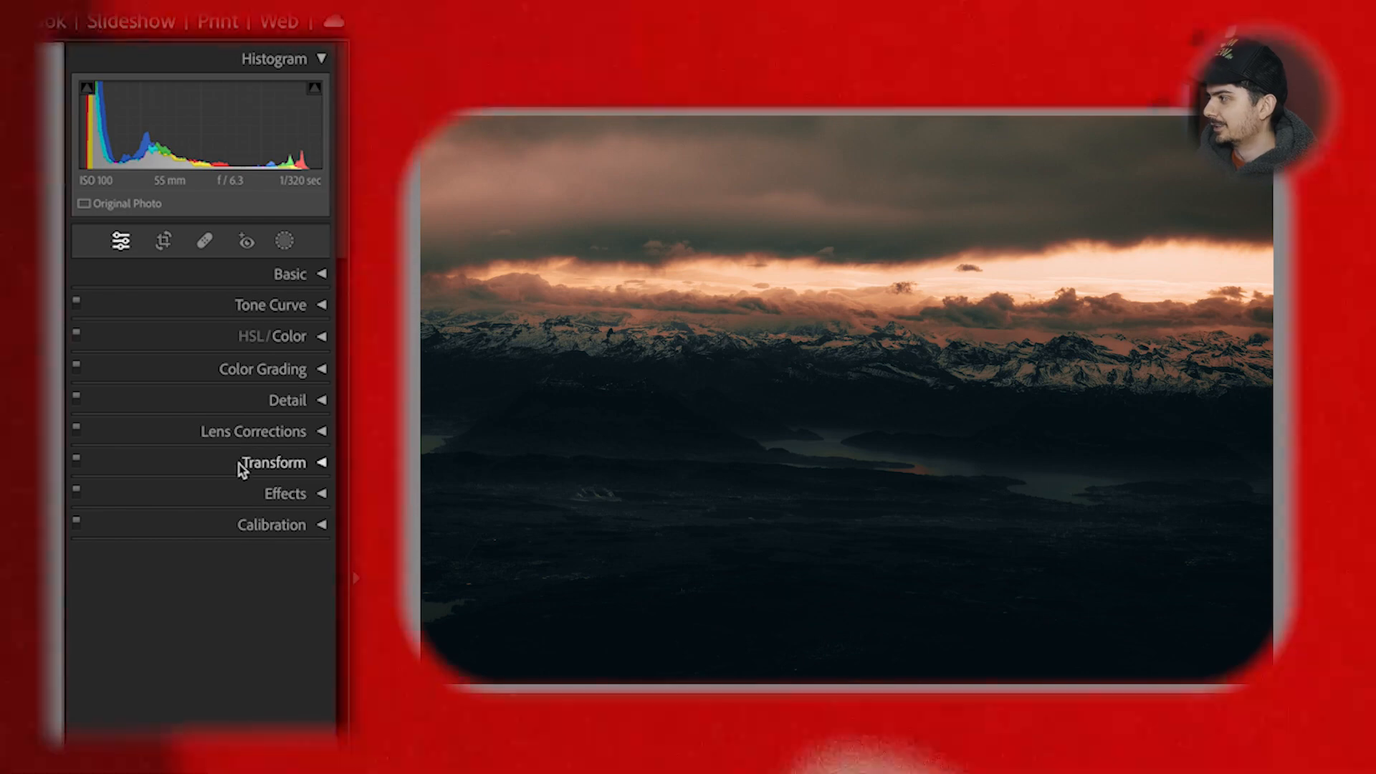
Straighten the photo with the Level Upright correction and set the Transform Rotate value to +0.4.
click(240, 463)
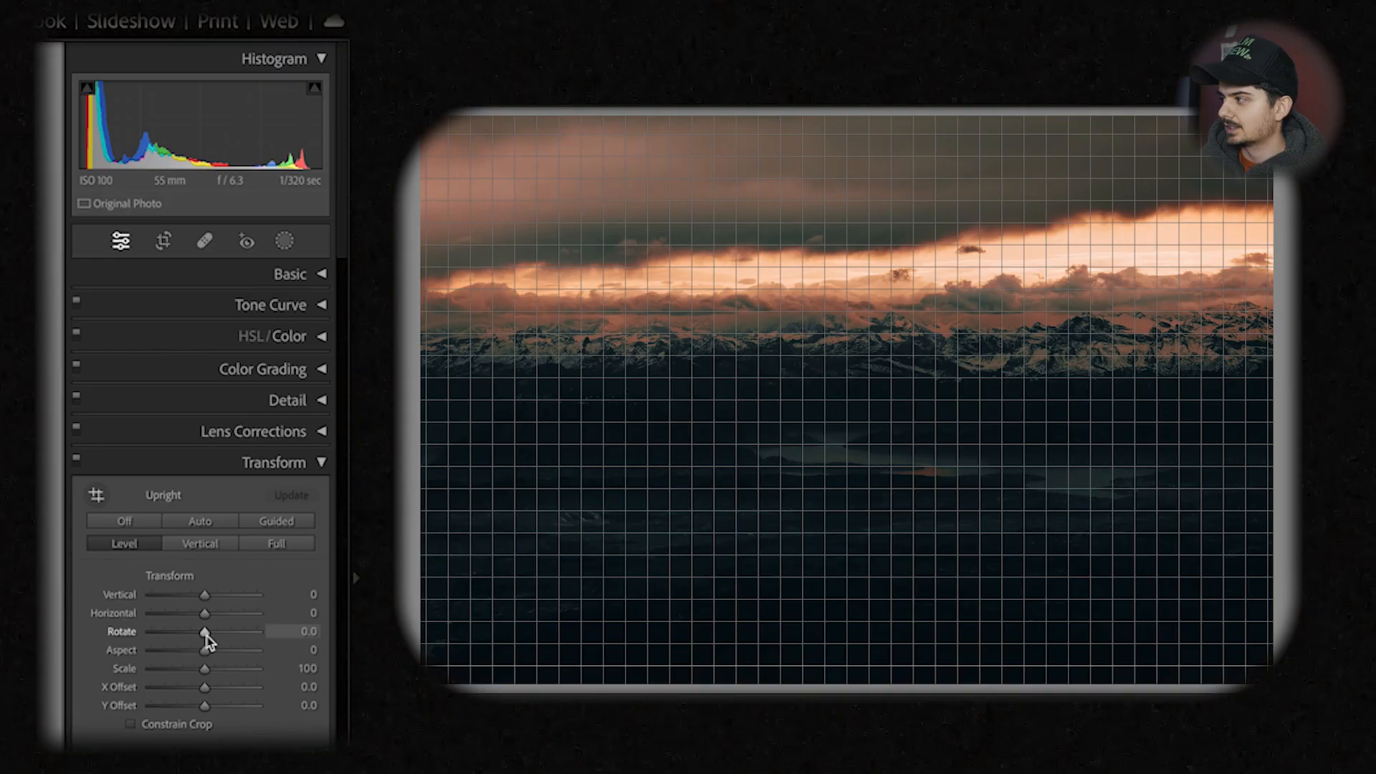
drag(205, 634, 208, 634)
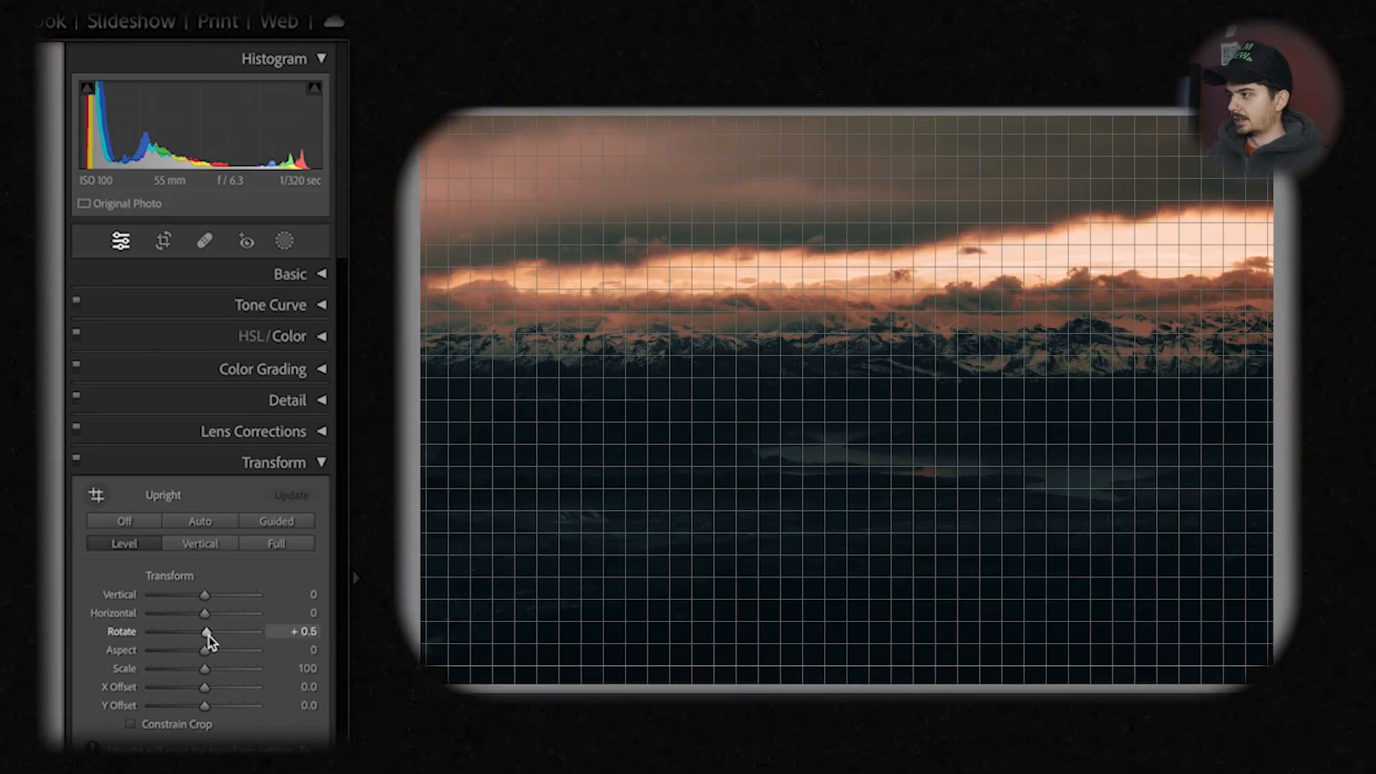
drag(208, 635, 207, 635)
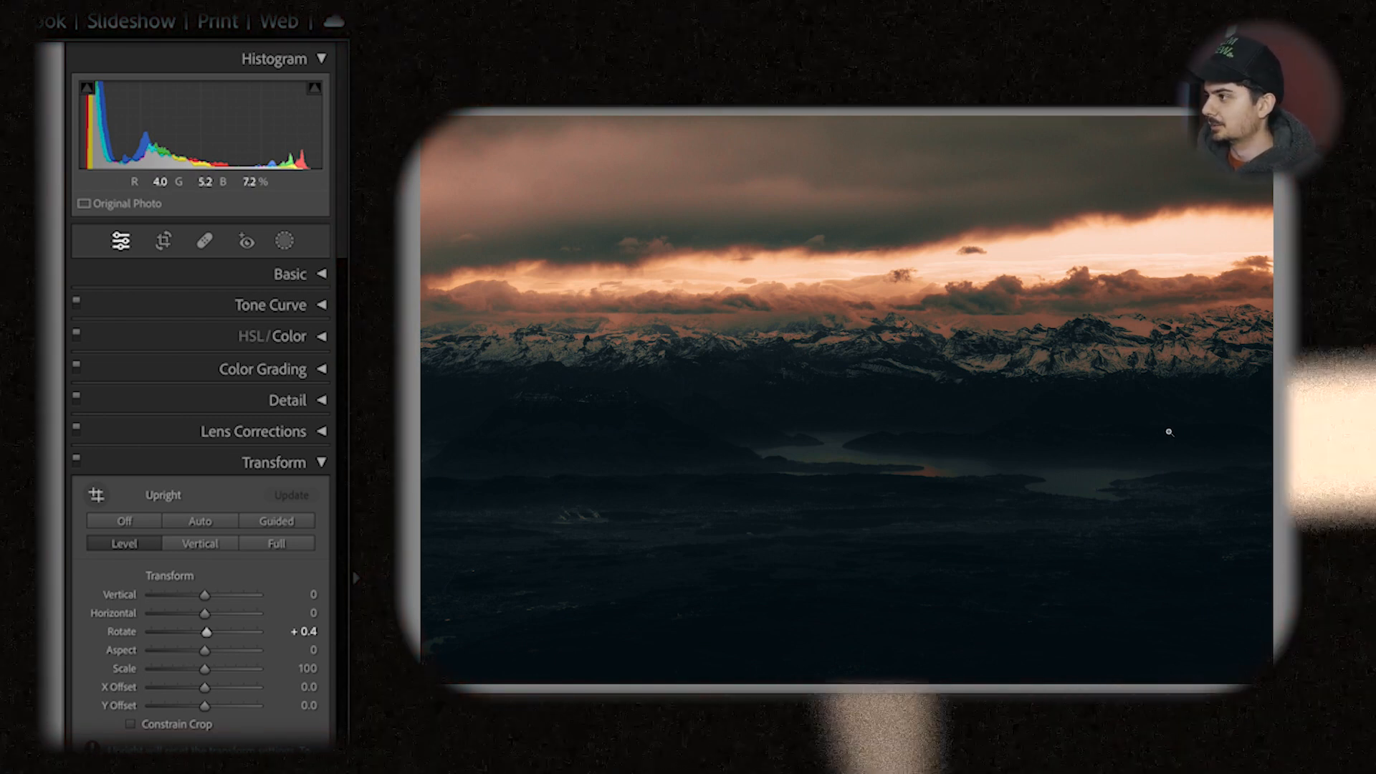
click(190, 462)
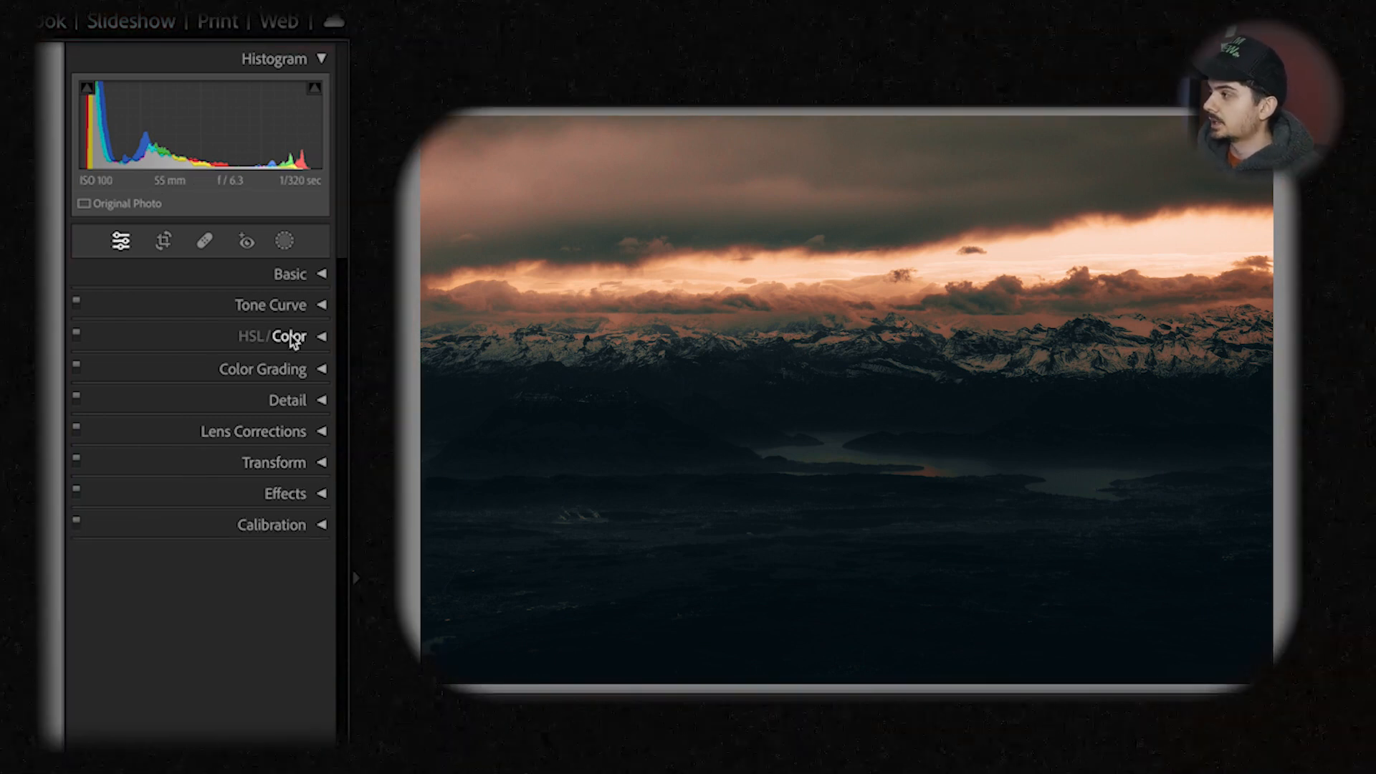
Set the yellow Hue to -73 and adjust yellow Luminance, and adjust the orange Luminance in the color mixer.
click(290, 336)
click(157, 367)
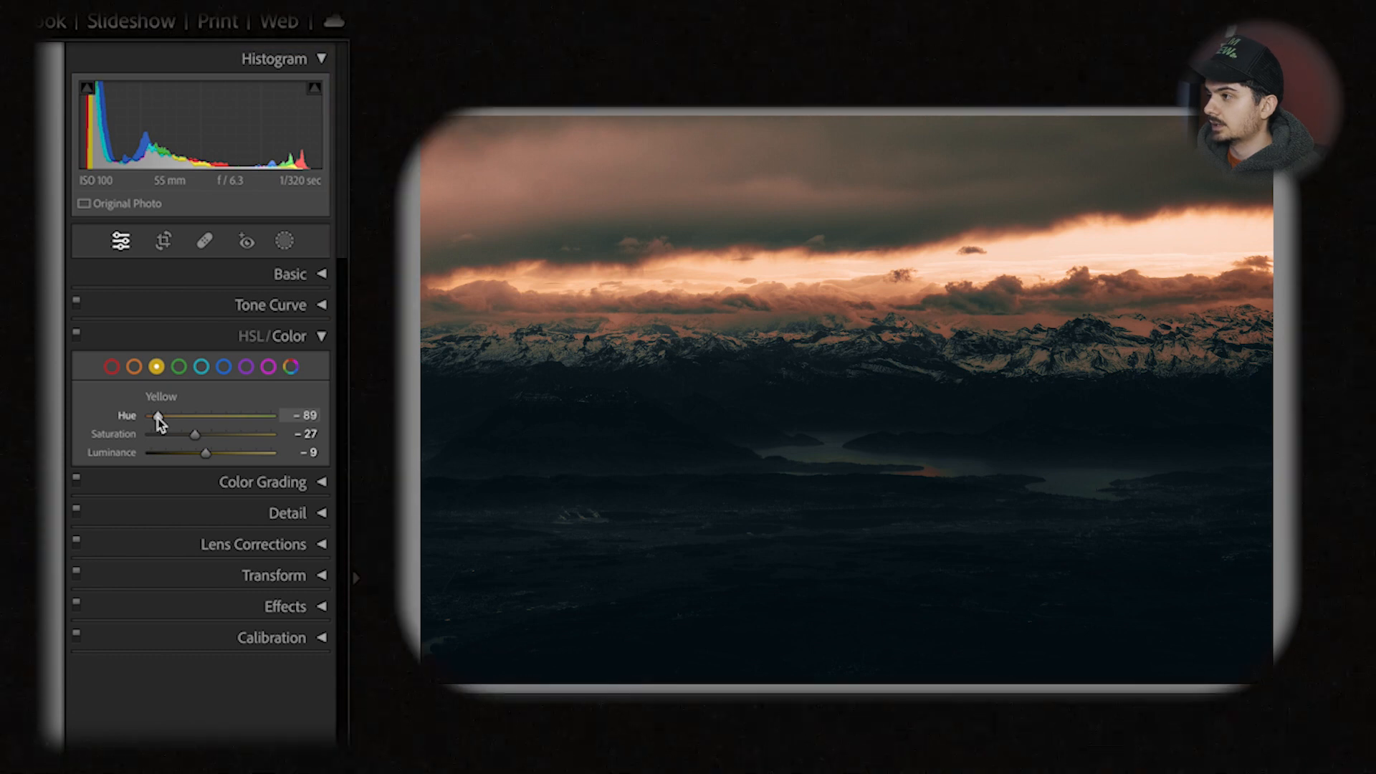
drag(163, 418, 167, 418)
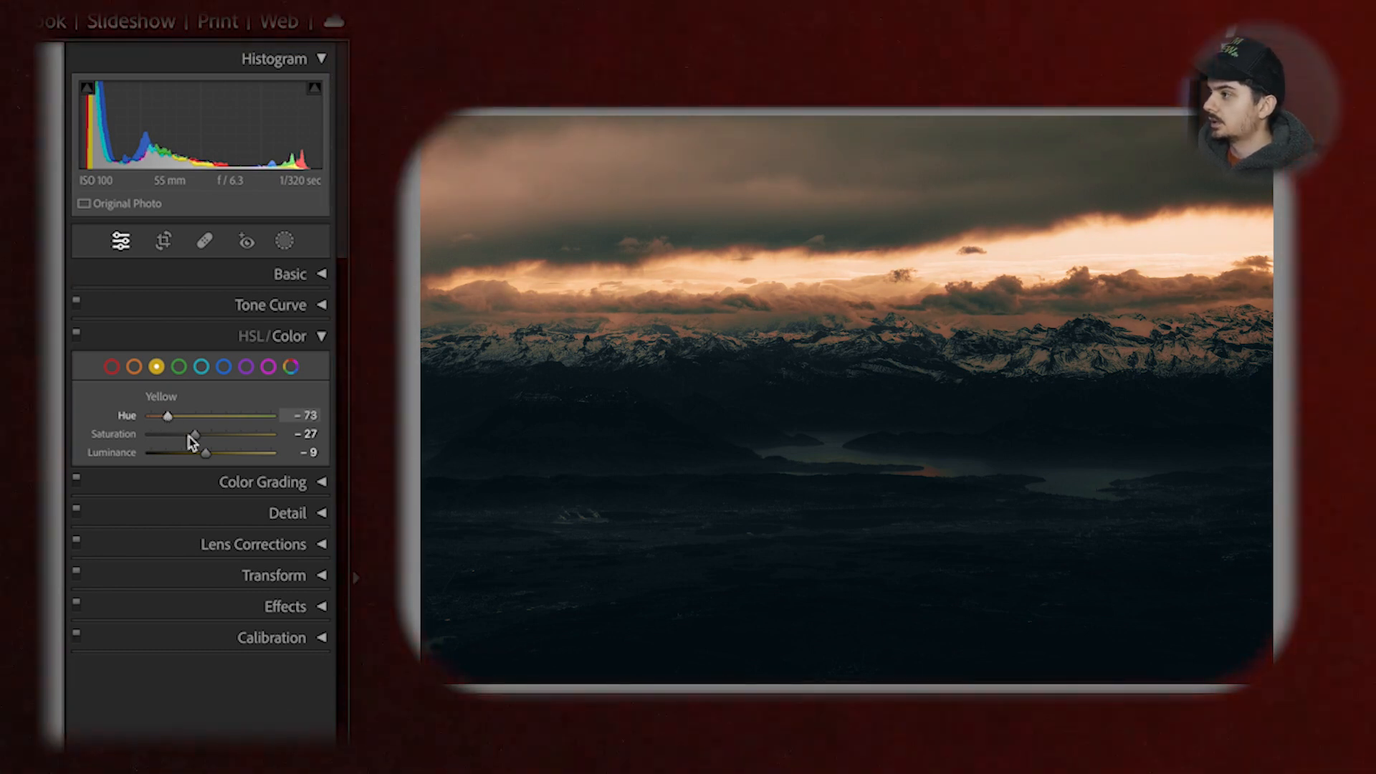
drag(202, 457, 200, 438)
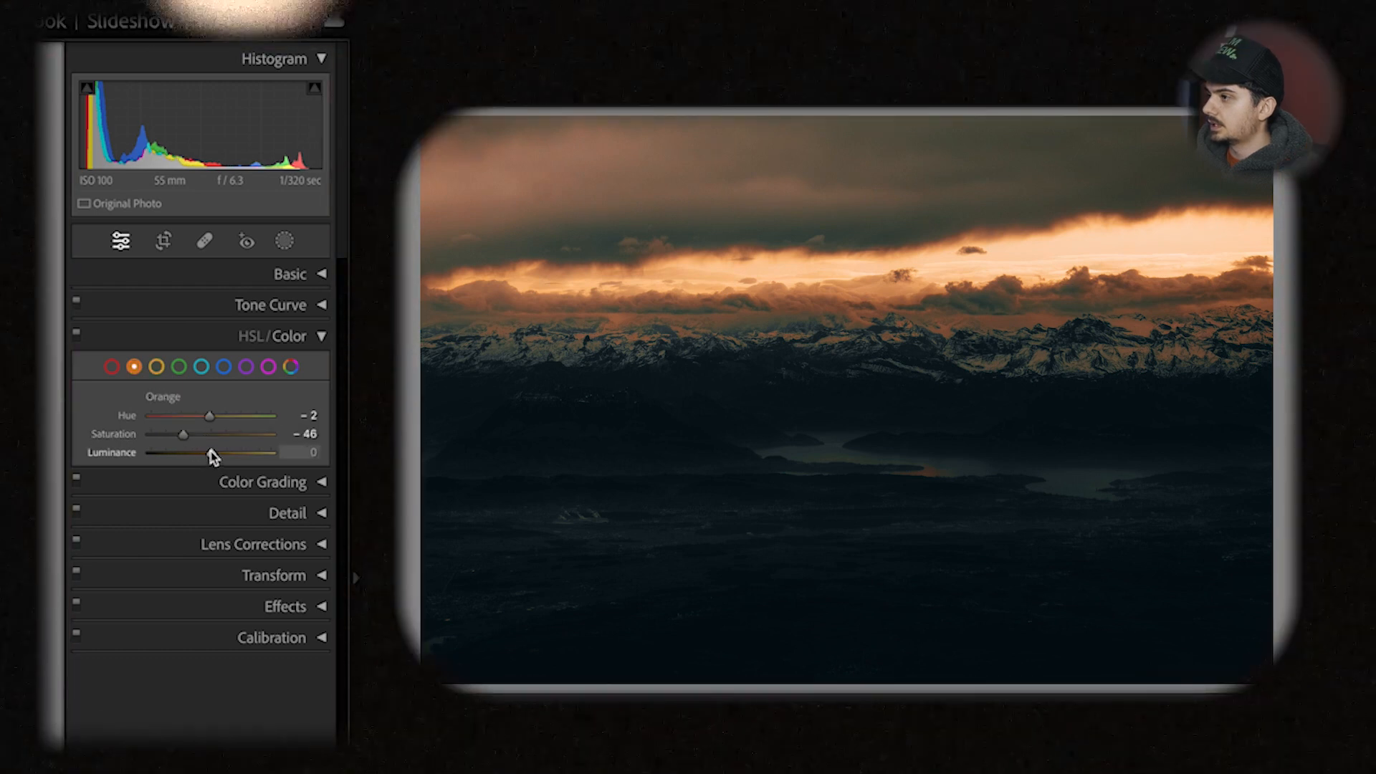
drag(212, 454, 219, 416)
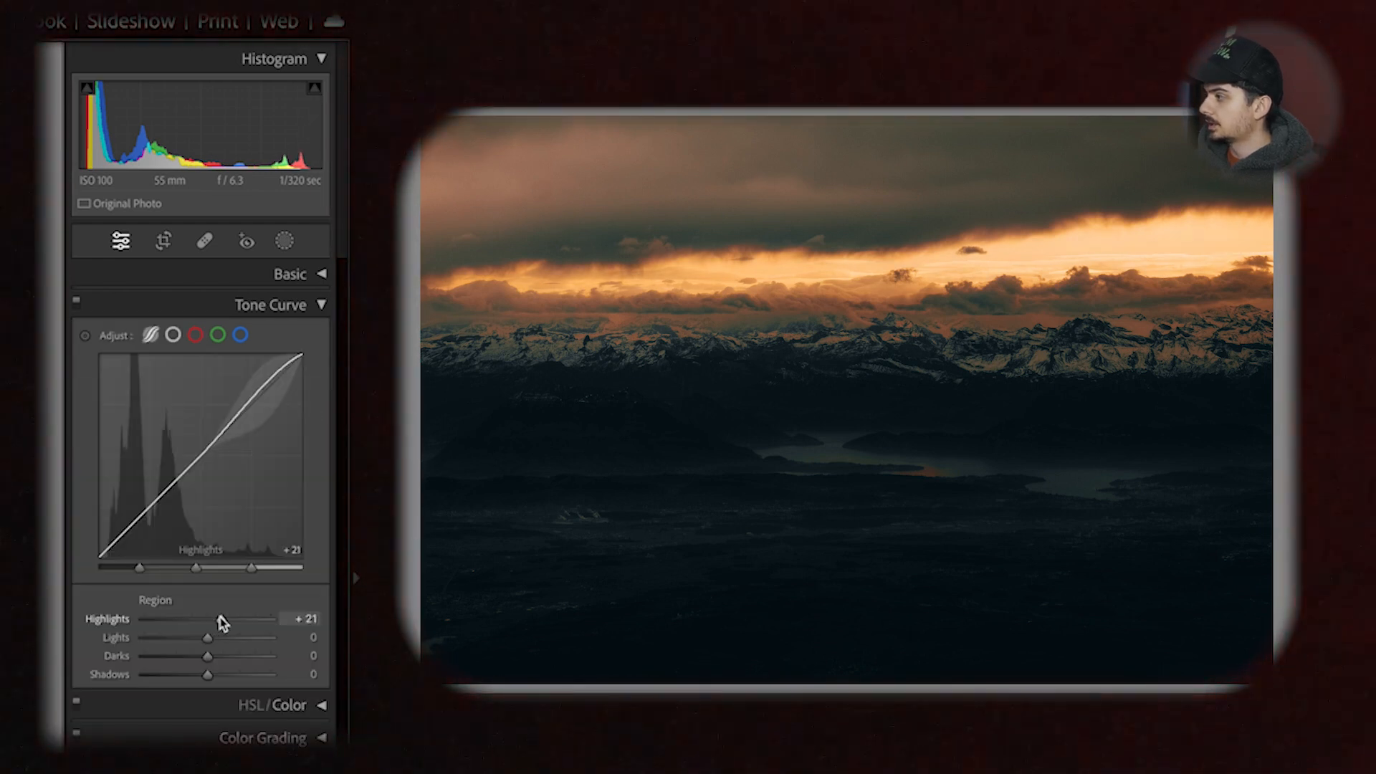
Set the tone curve's Highlights to +27 and Lights to +9, fine-tune its Darks, and set the photo's Clarity to +12.
drag(222, 622, 208, 638)
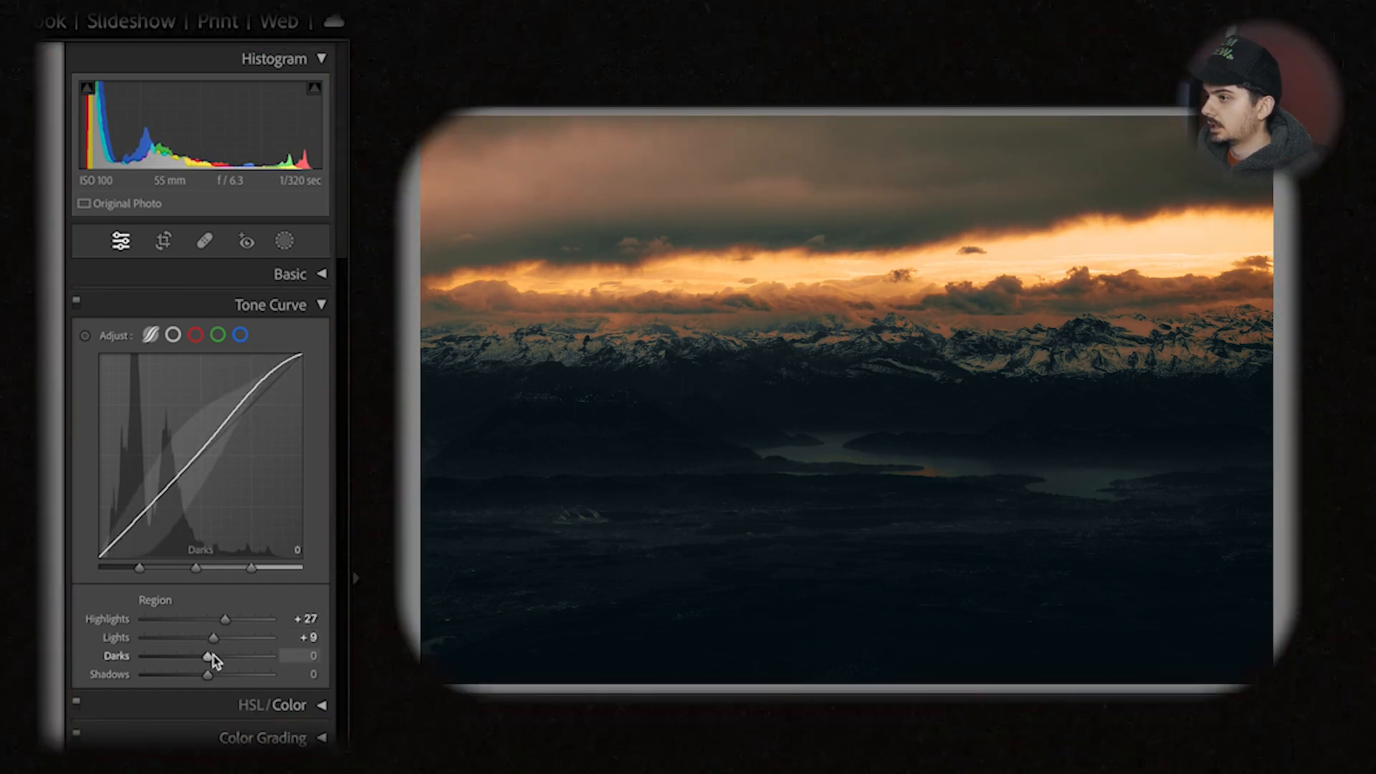
drag(207, 658, 209, 659)
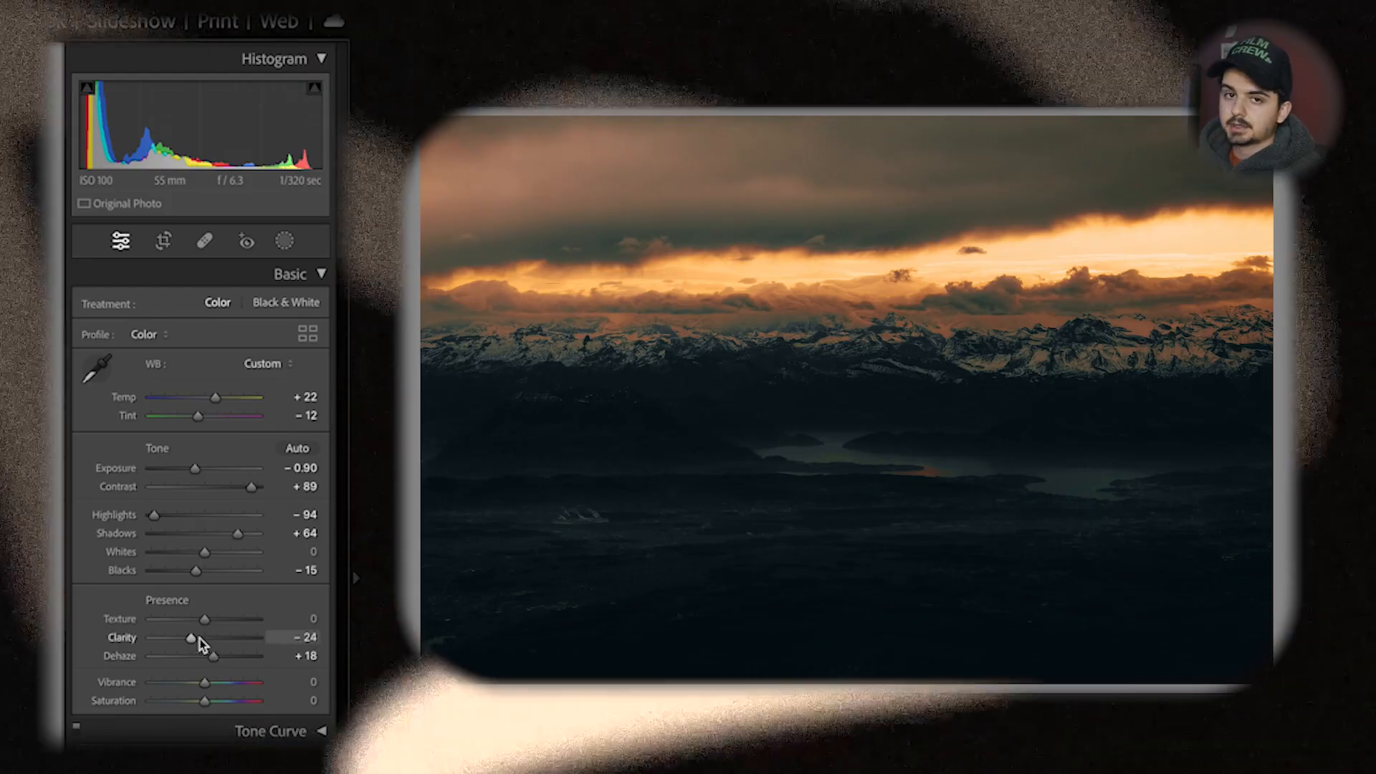
drag(193, 639, 208, 634)
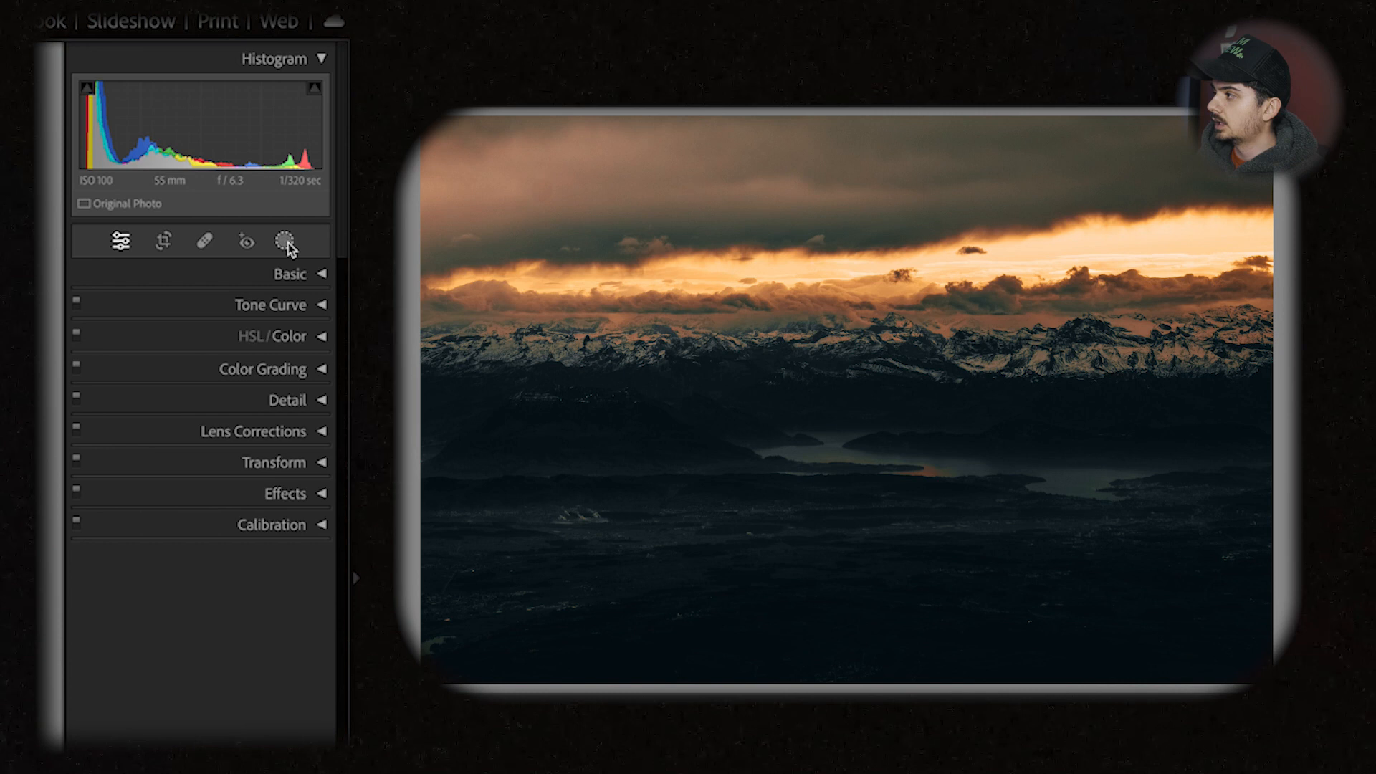
Paint a brush mask over the snowy mountain range with Exposure 0.12, Contrast 39, Highlights 17, Whites 21, Blacks -5 and Temp -7.
click(288, 244)
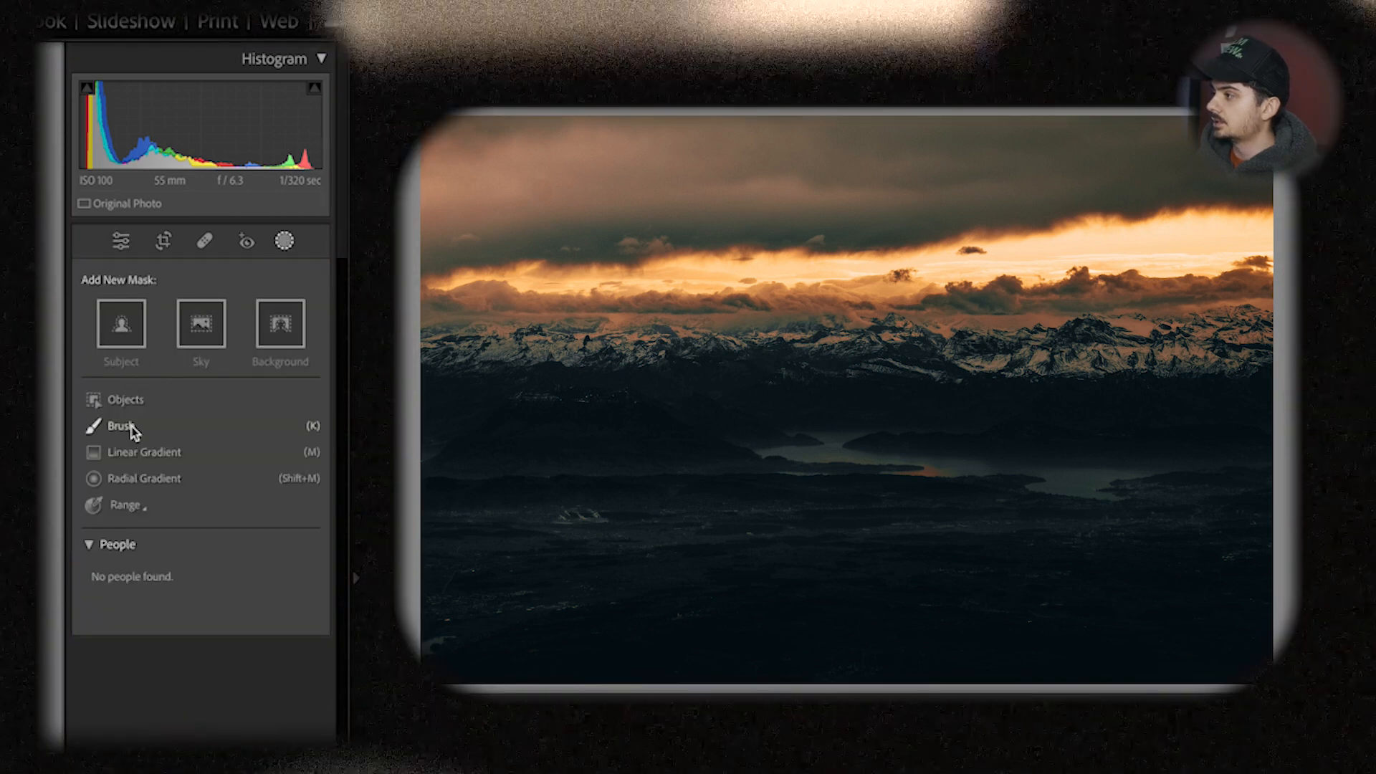
click(121, 427)
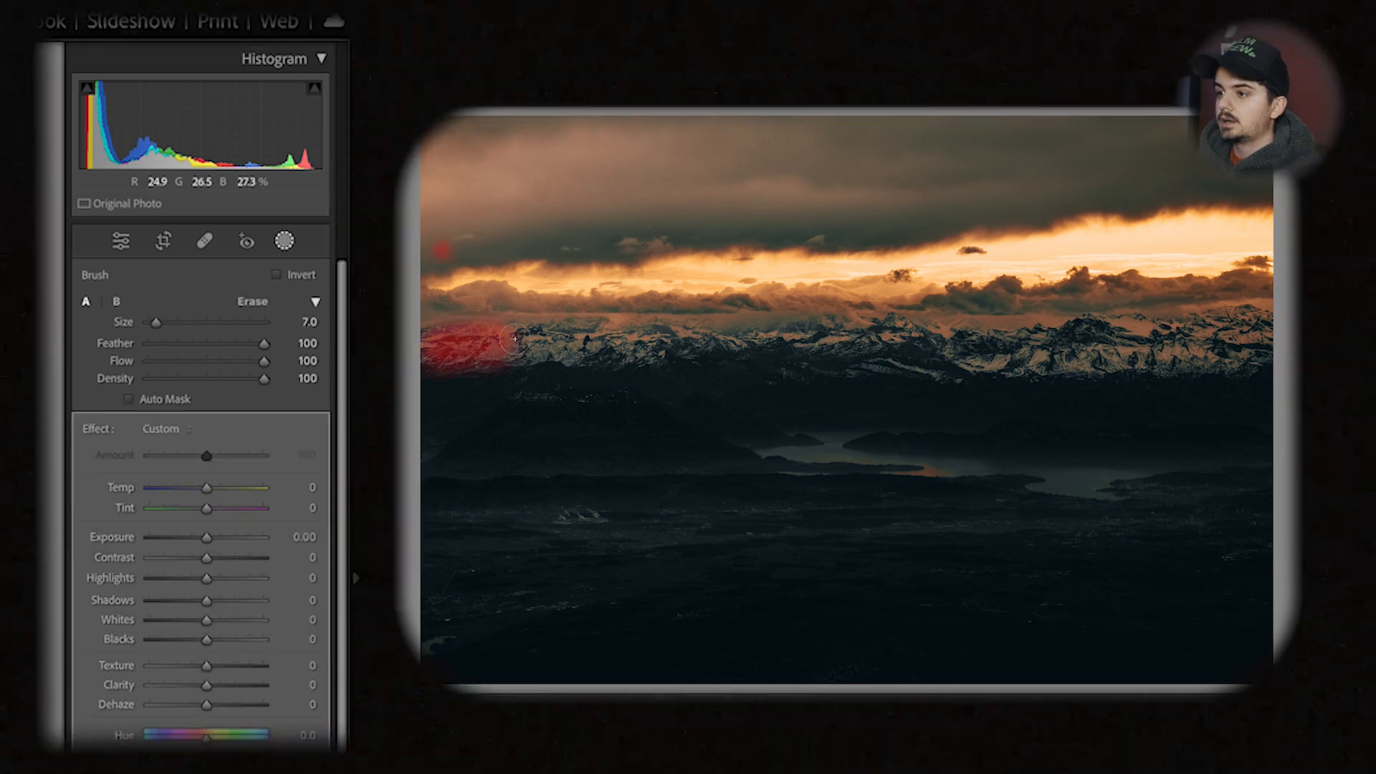
mouse_move(502, 347)
mouse_down()
mouse_move(900, 327)
mouse_move(1016, 351)
mouse_move(999, 354)
mouse_move(978, 351)
mouse_move(1136, 332)
mouse_move(1217, 344)
mouse_move(1245, 346)
mouse_up()
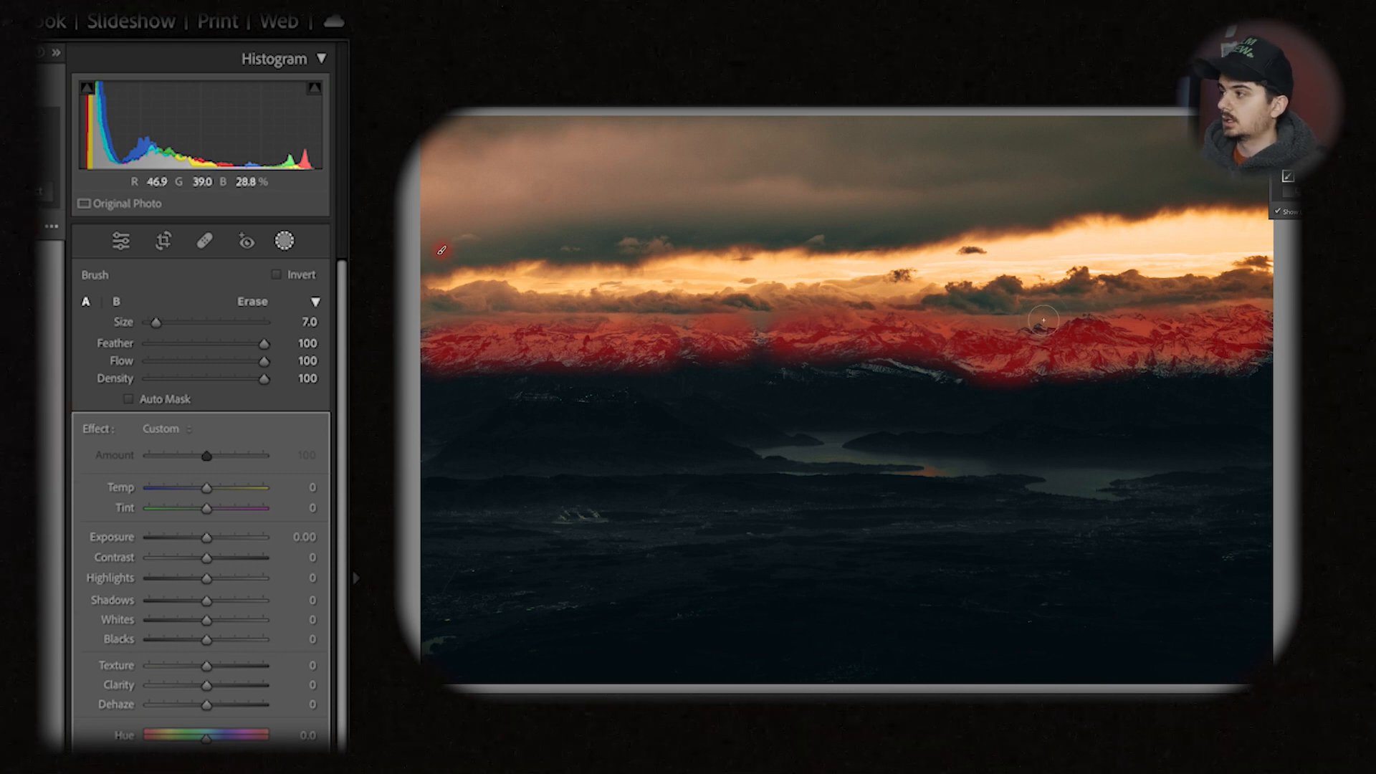
drag(213, 543, 219, 589)
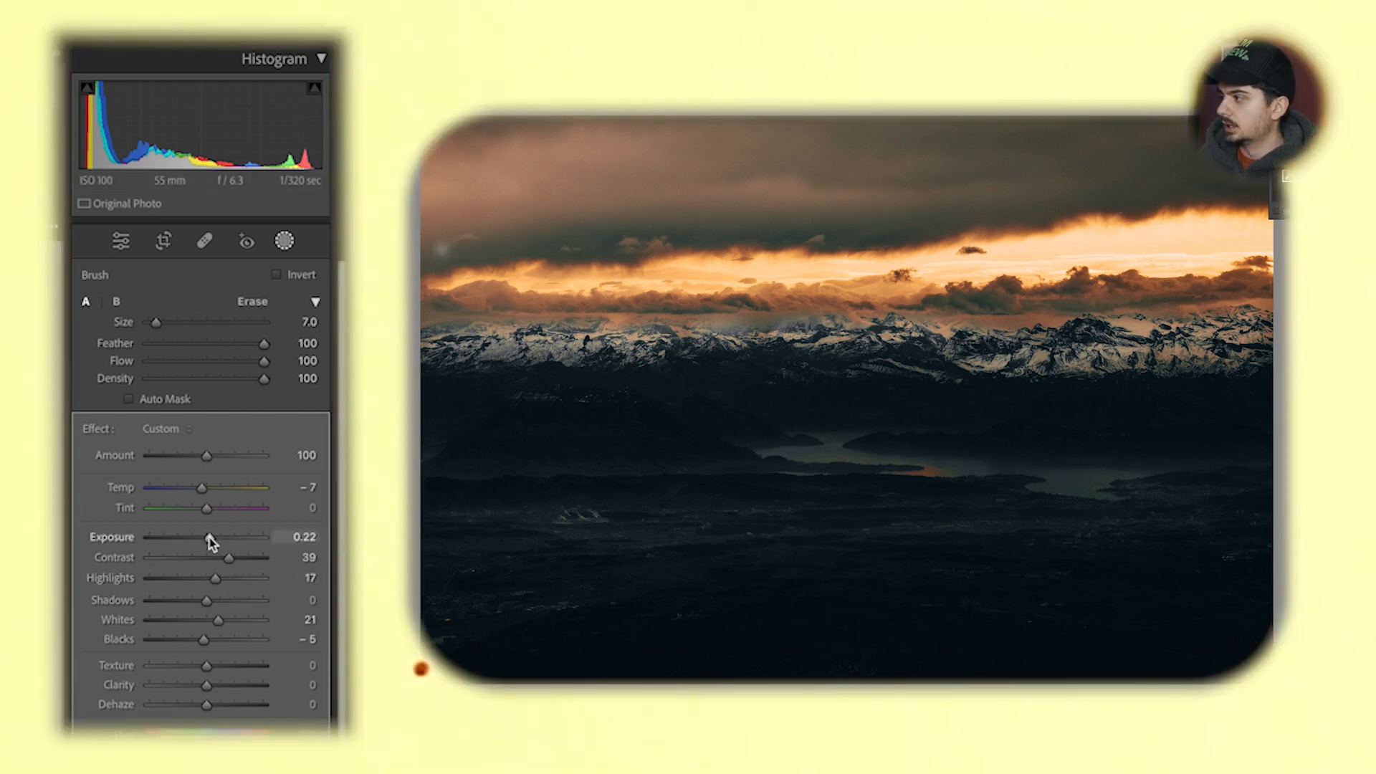
drag(209, 538, 216, 543)
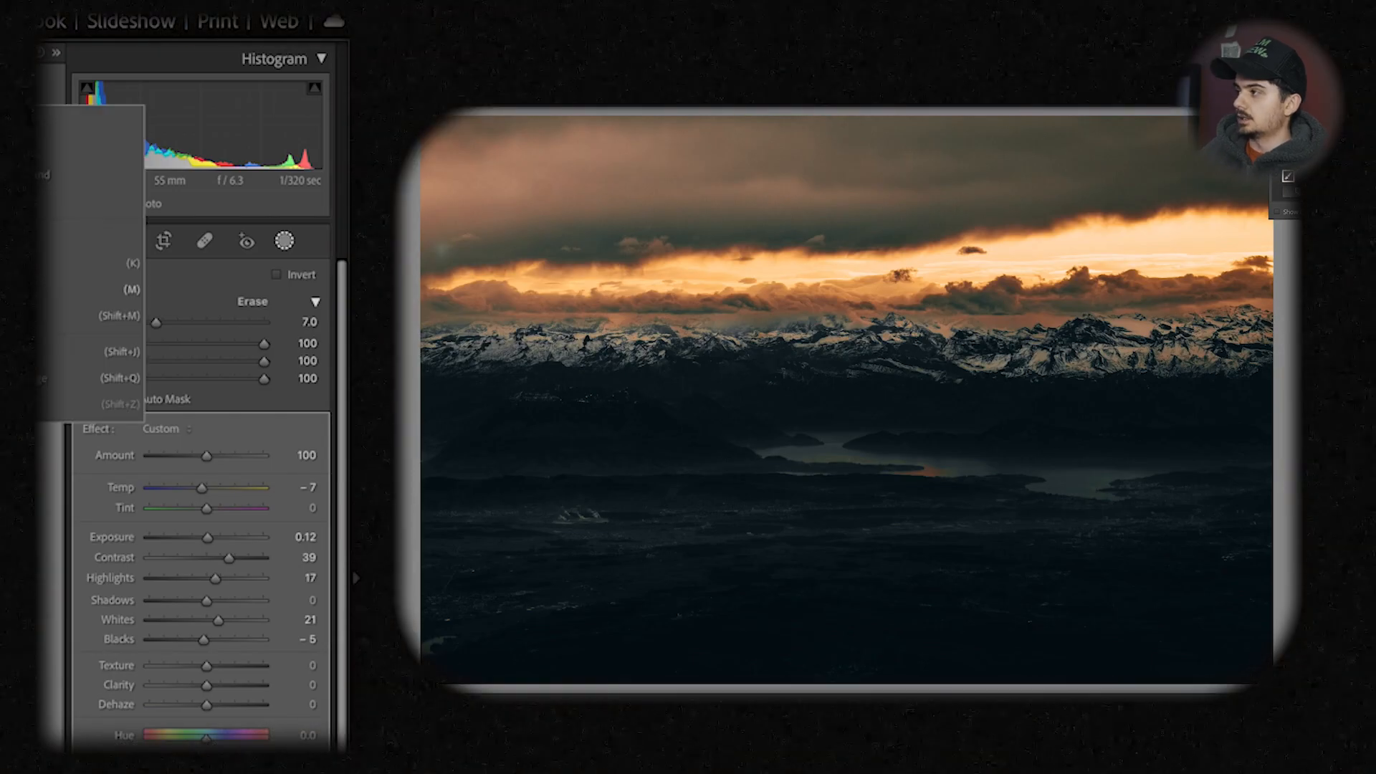
Add a tilted linear gradient mask over the upper clouds with Temp -14, Exposure -0.27 and Contrast 14, and lower its Blacks slightly.
click(79, 290)
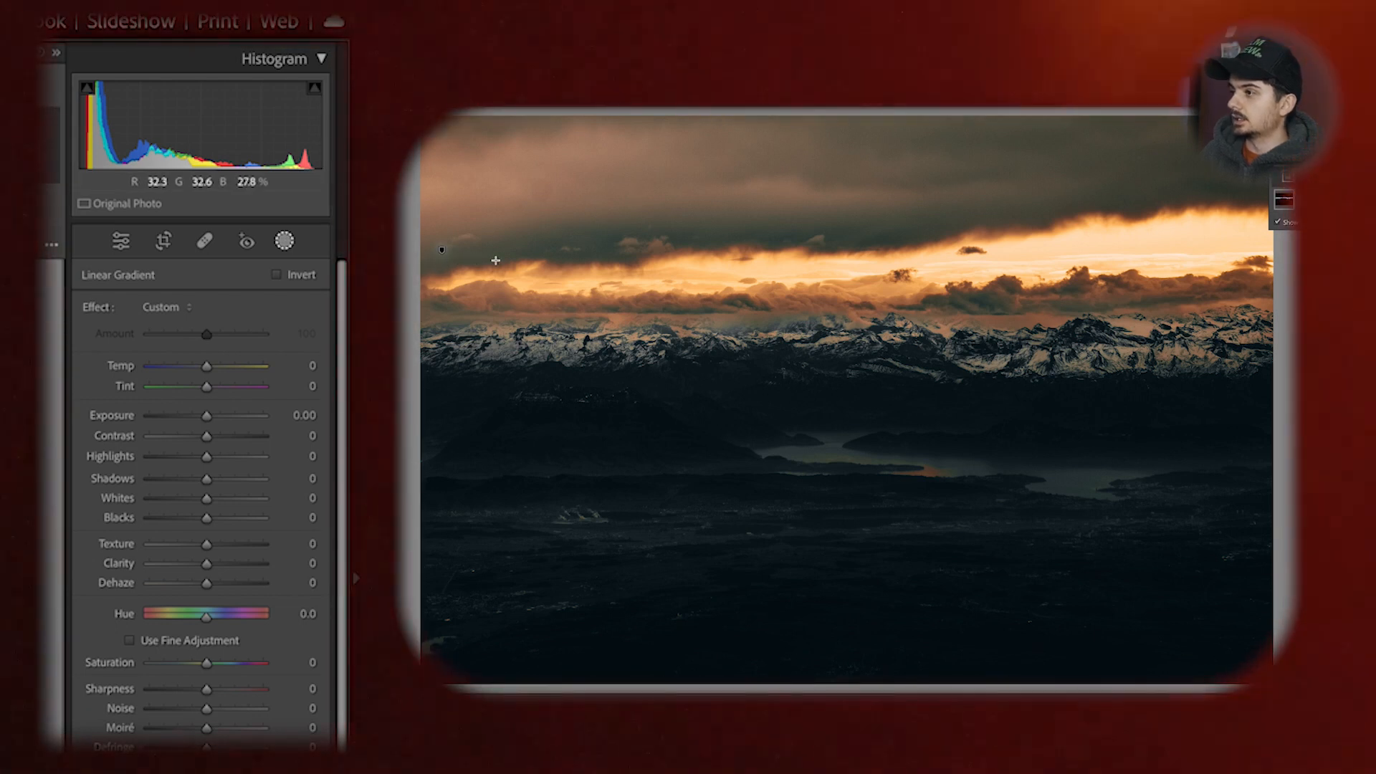
drag(548, 258, 548, 282)
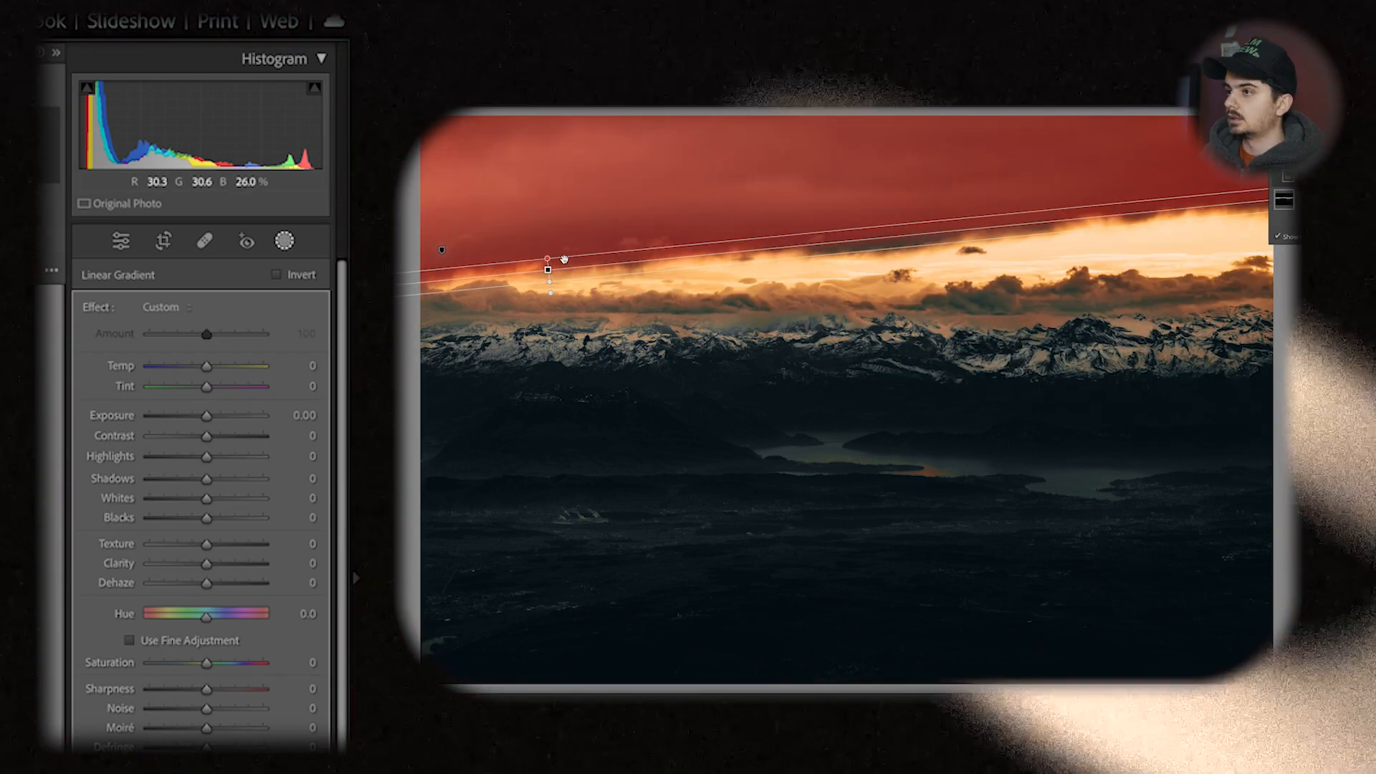
drag(207, 372, 198, 373)
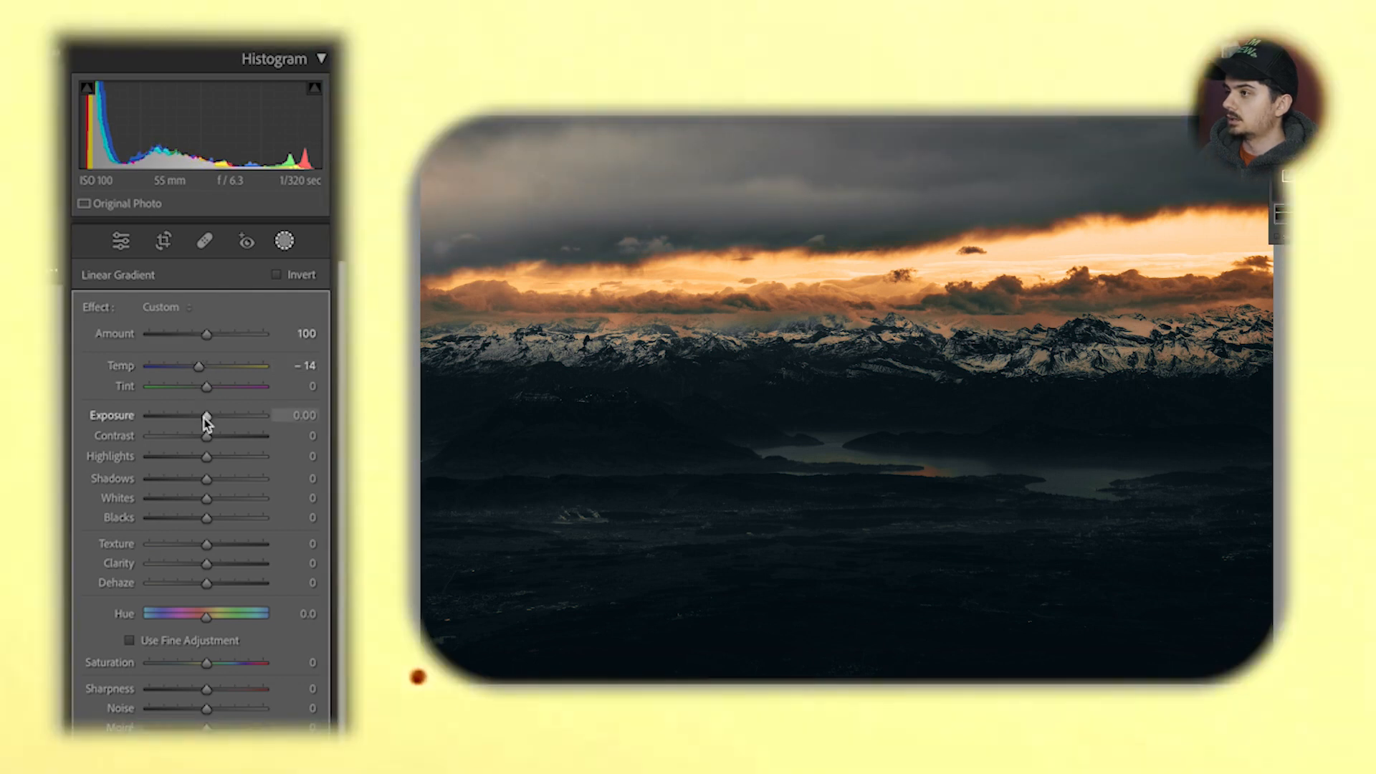
drag(205, 417, 201, 418)
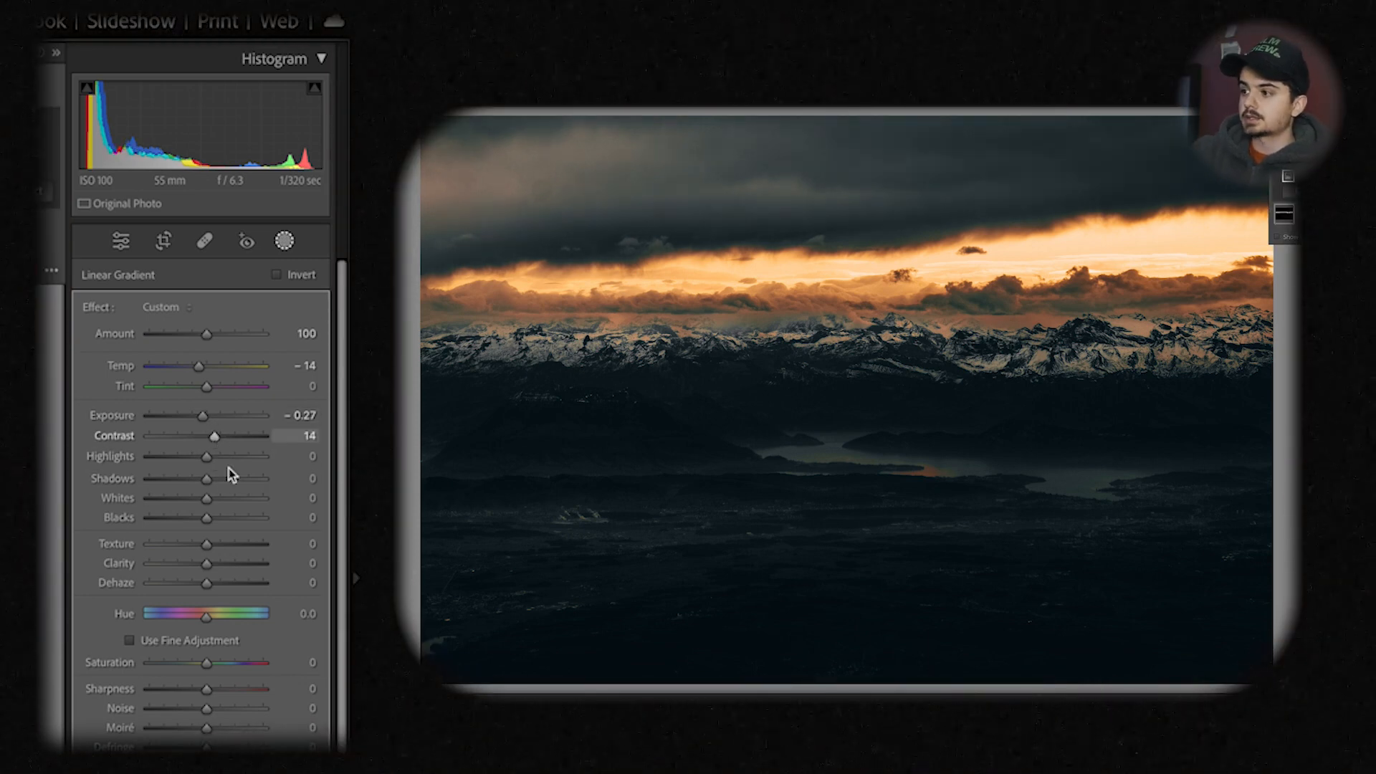
drag(204, 518, 201, 519)
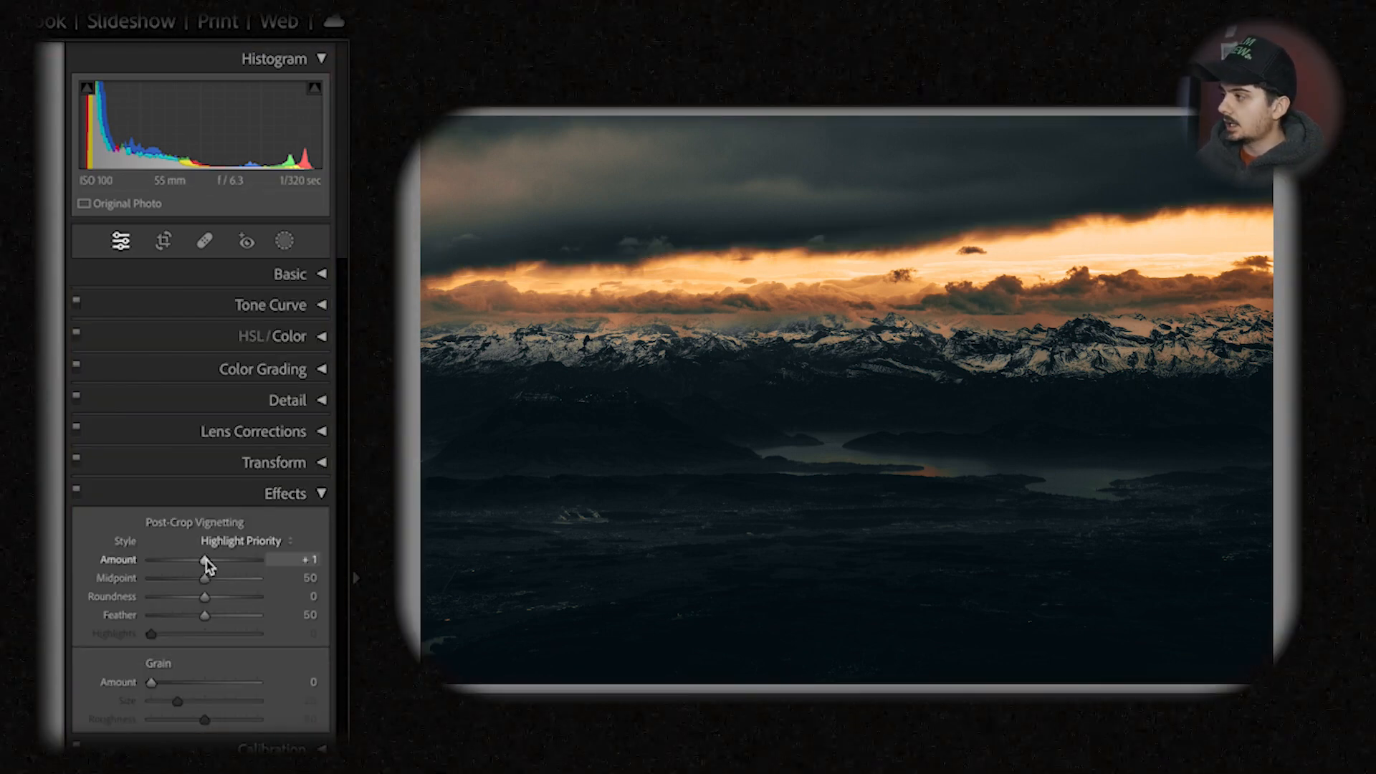
Add a dark post-crop vignette with Amount -14, Midpoint 35 and Feather 58.
mouse_move(206, 566)
mouse_down()
mouse_move(163, 561)
mouse_move(199, 563)
mouse_up()
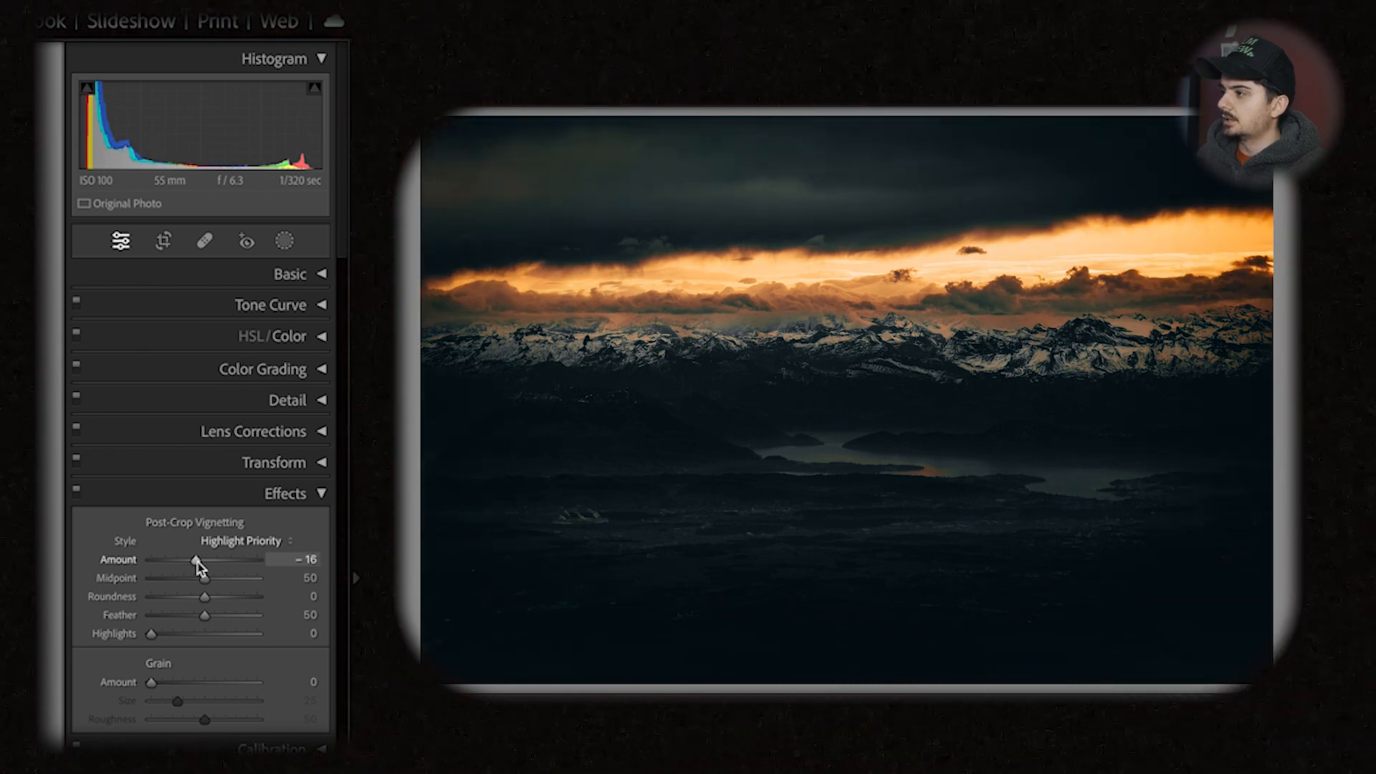
drag(200, 568, 194, 563)
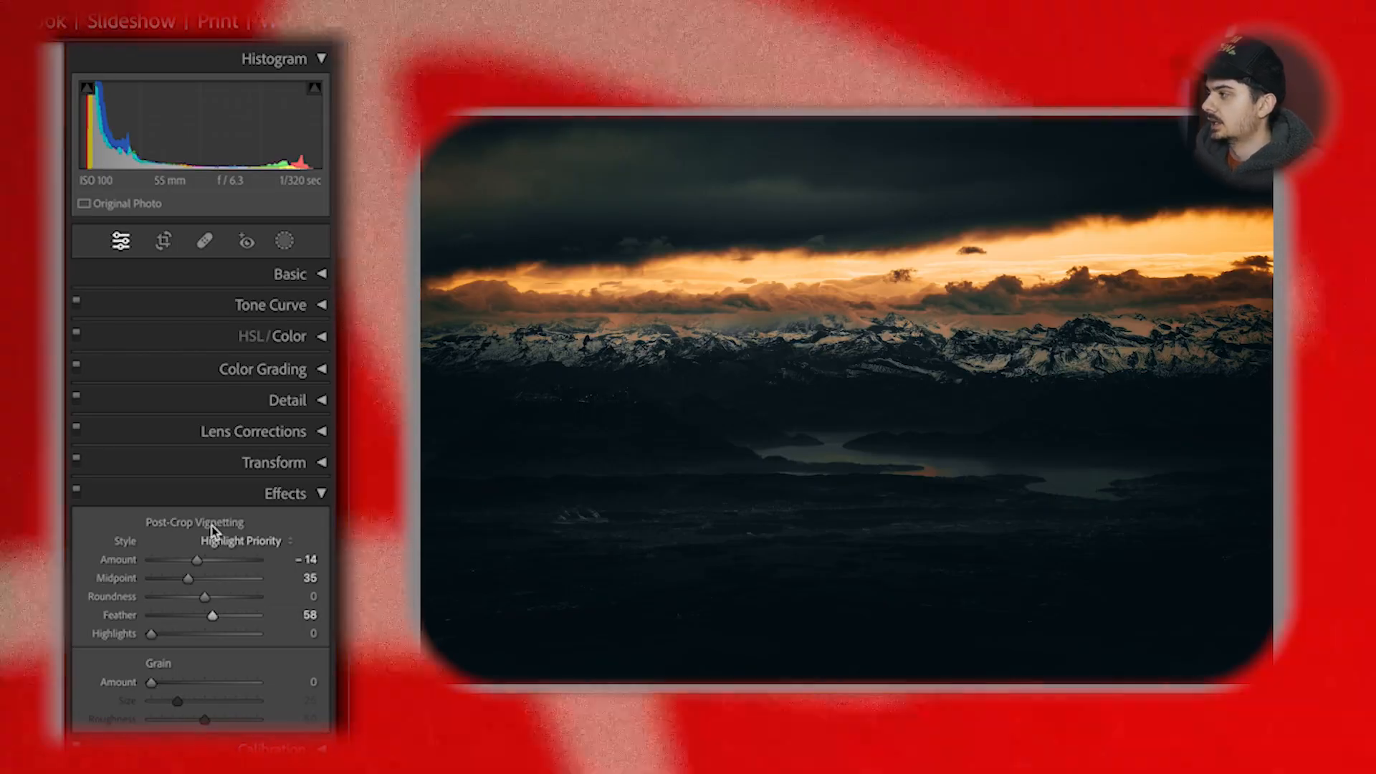
click(296, 496)
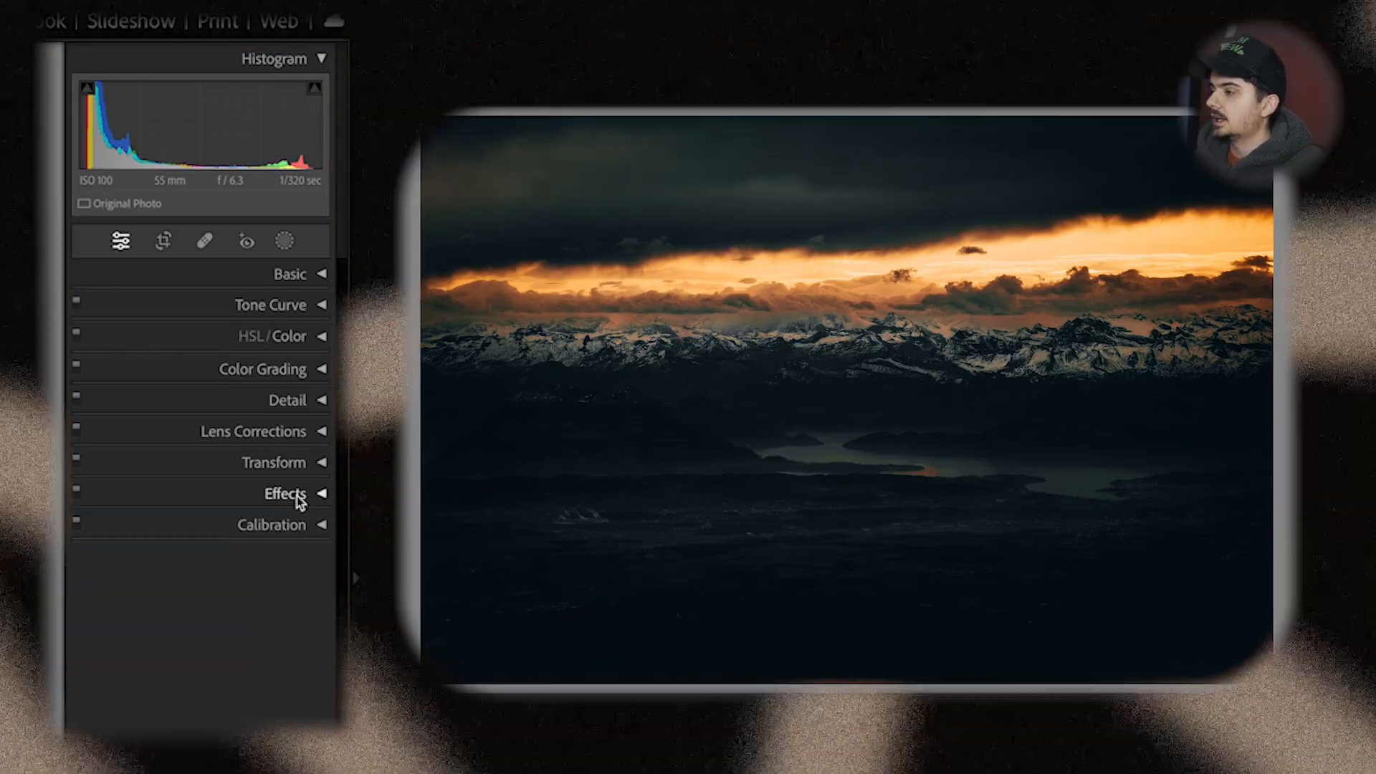
Set the Red Primary Hue to +41 in the camera calibration and lower the Green Primary Hue.
click(215, 530)
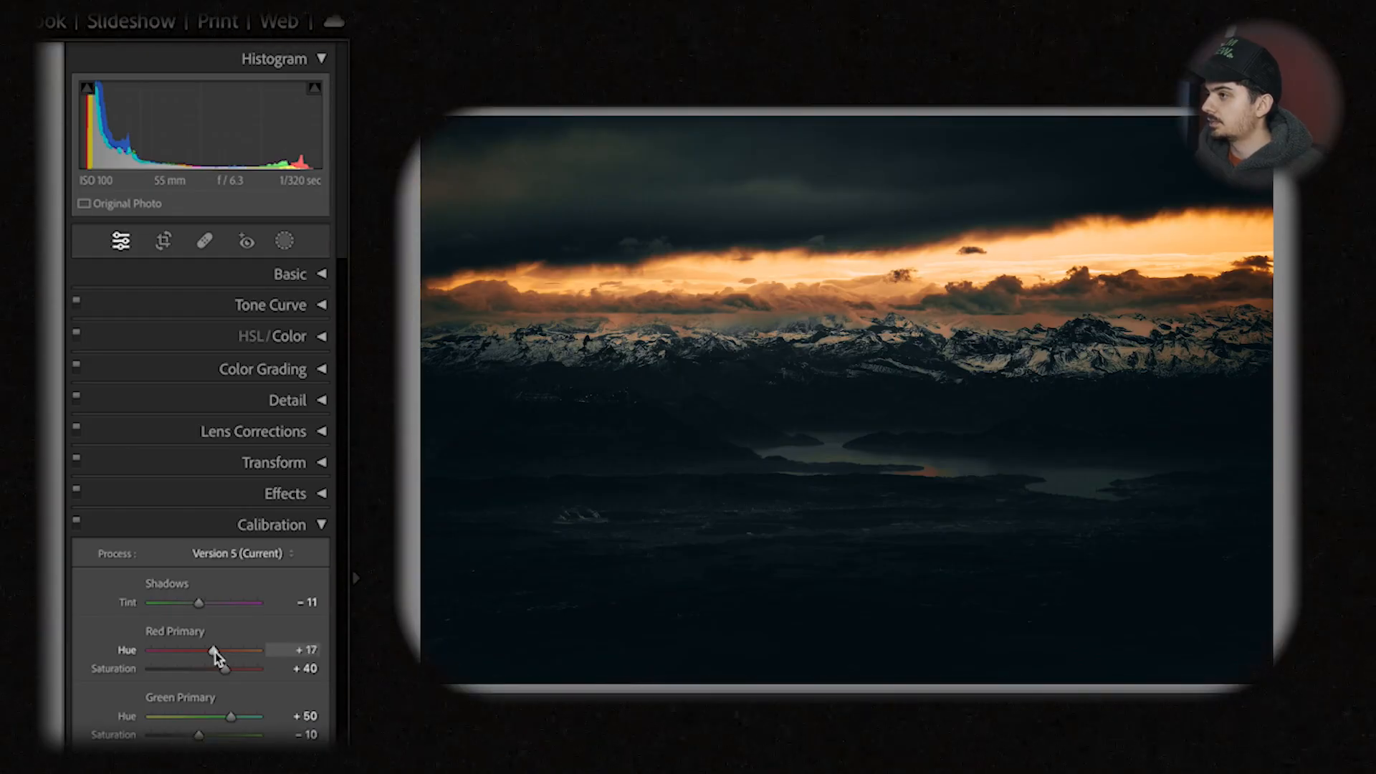
key(ctrl+z)
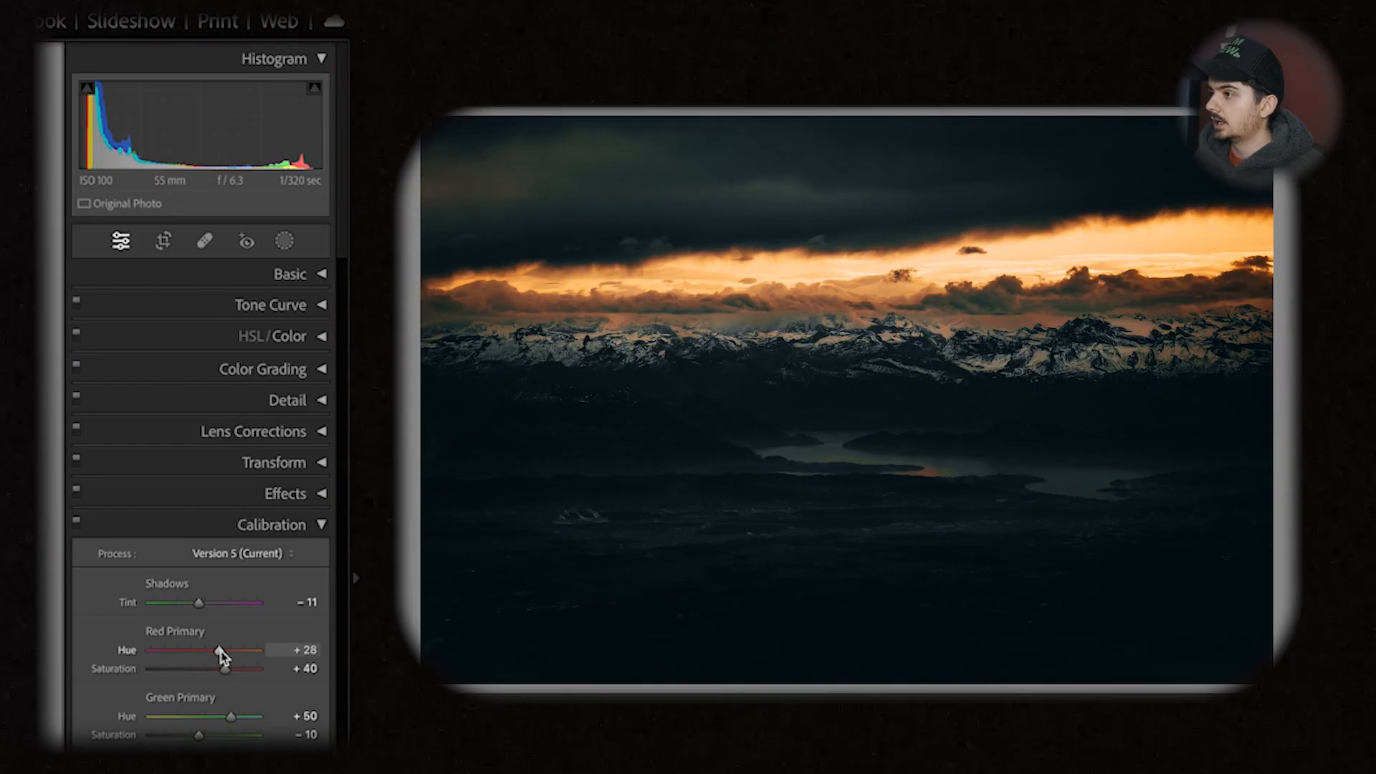
key(Up)
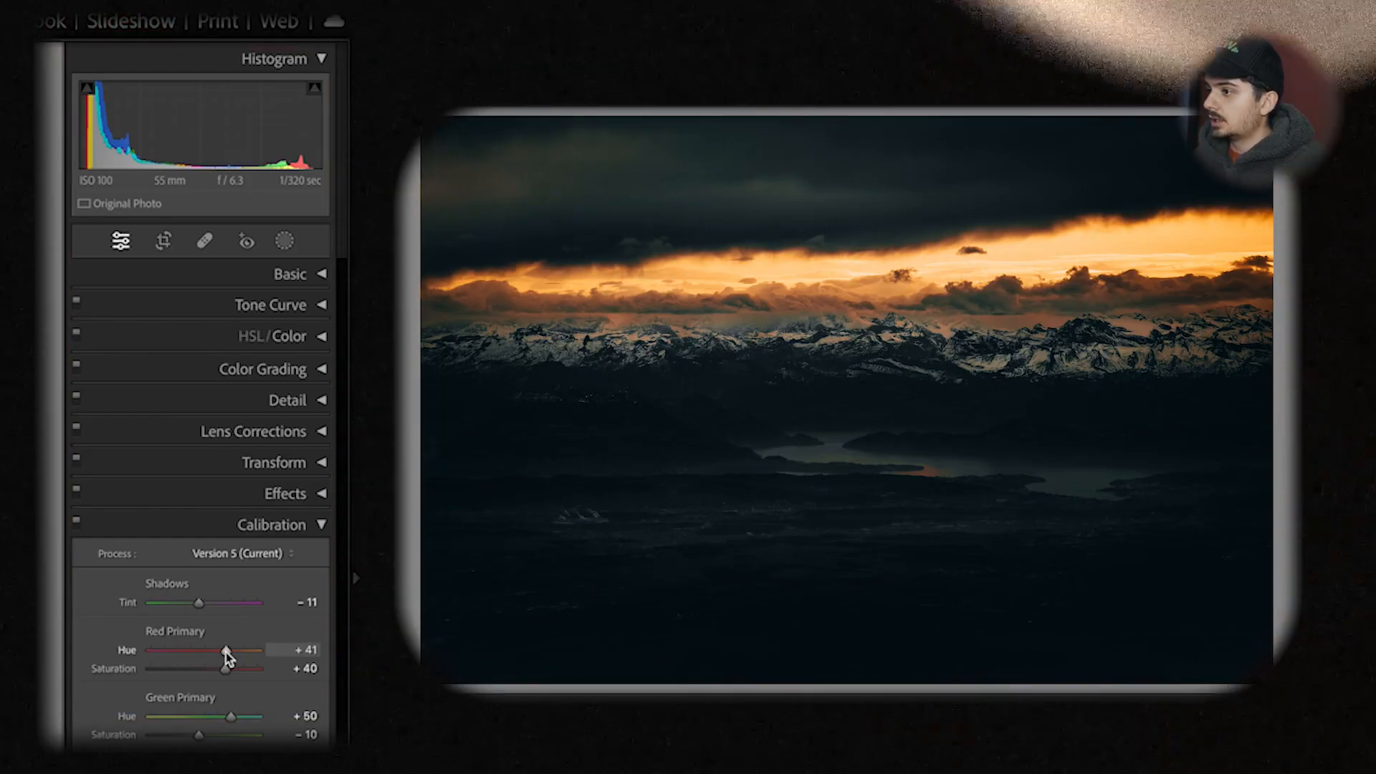
drag(231, 716, 209, 715)
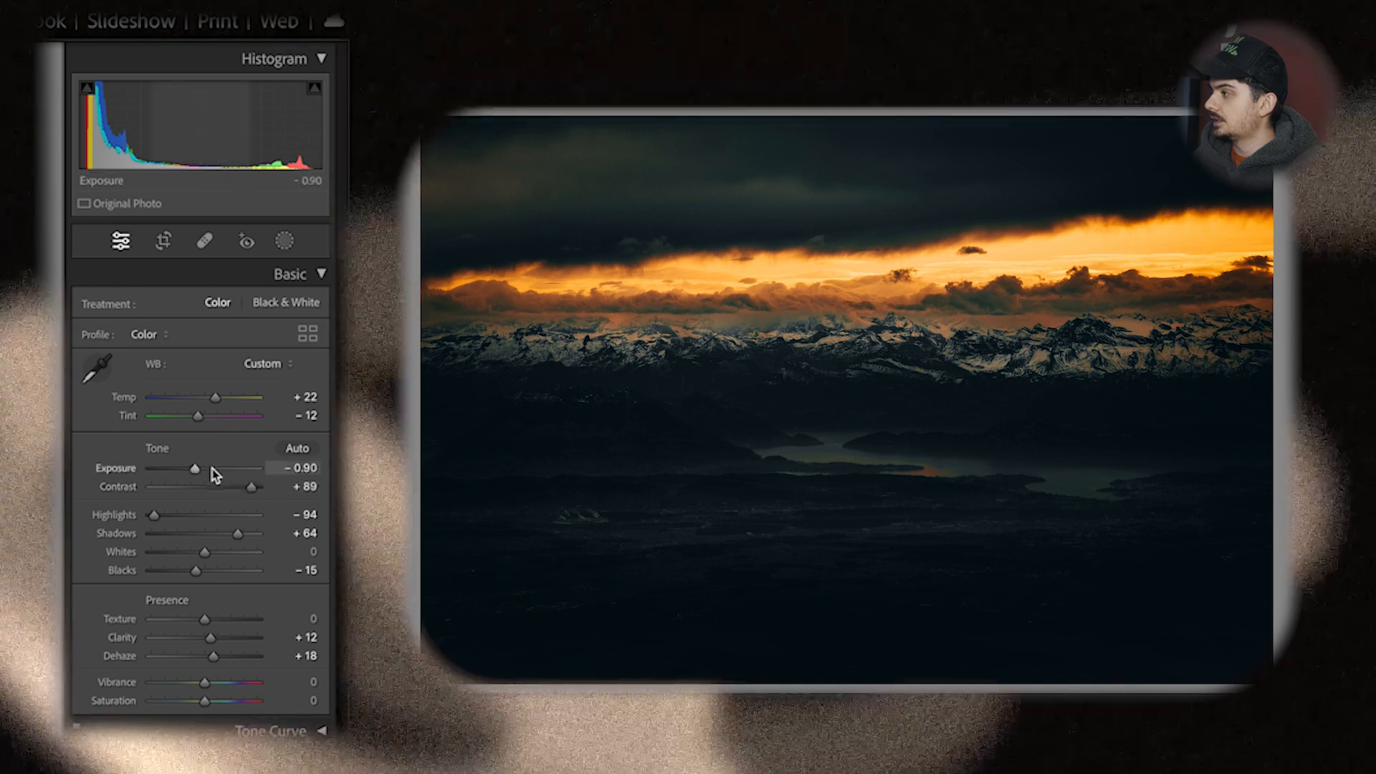
Set the photo's Shadows to +78, Exposure to -0.85 and Contrast to +80.
drag(238, 535, 245, 534)
drag(195, 471, 197, 478)
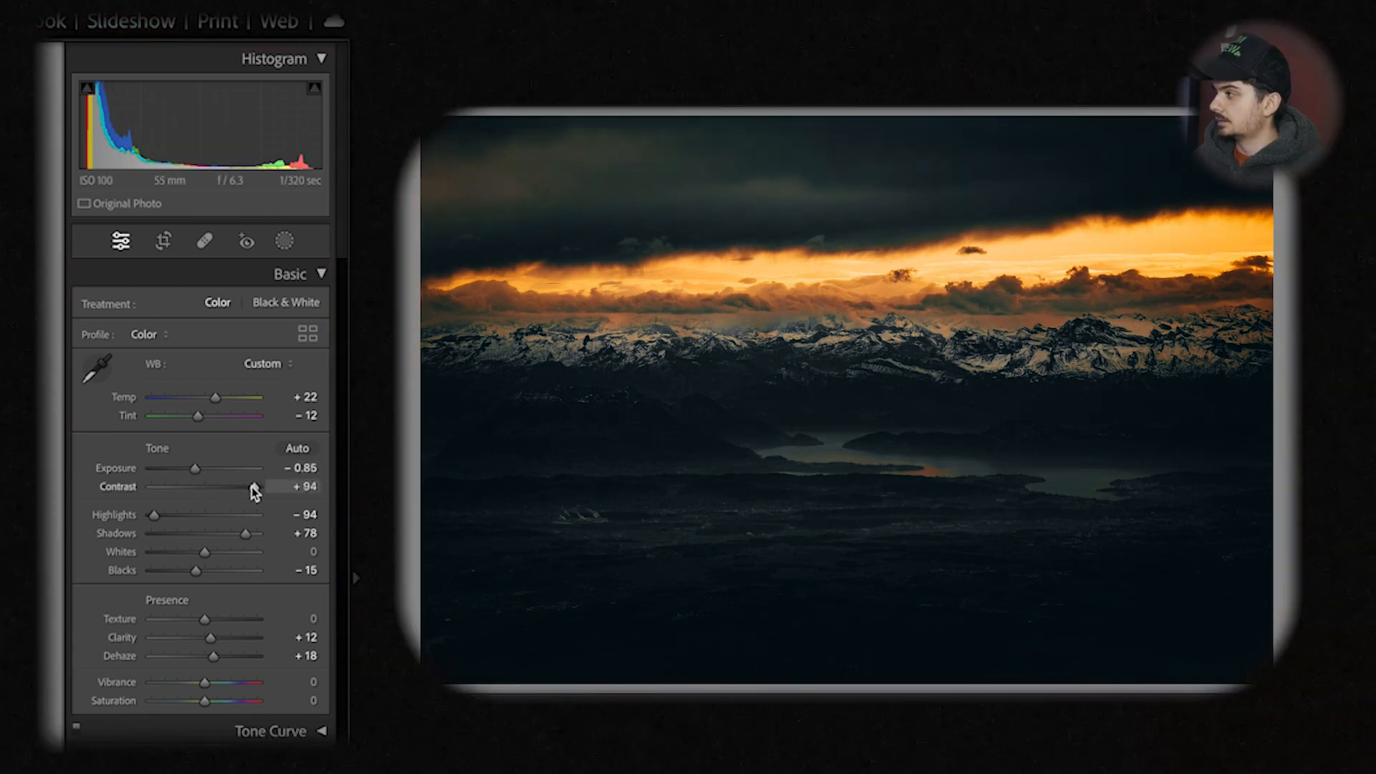
drag(252, 486, 250, 486)
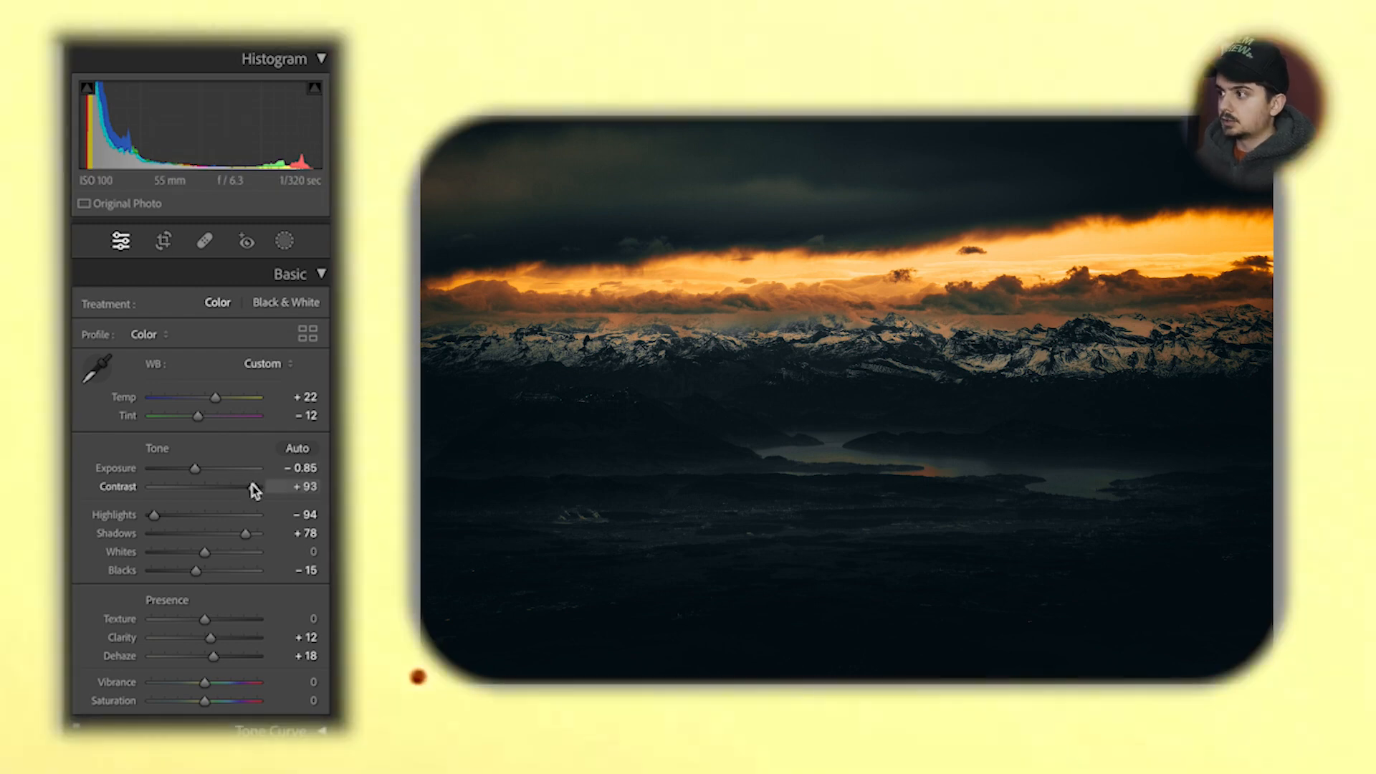
drag(252, 486, 246, 488)
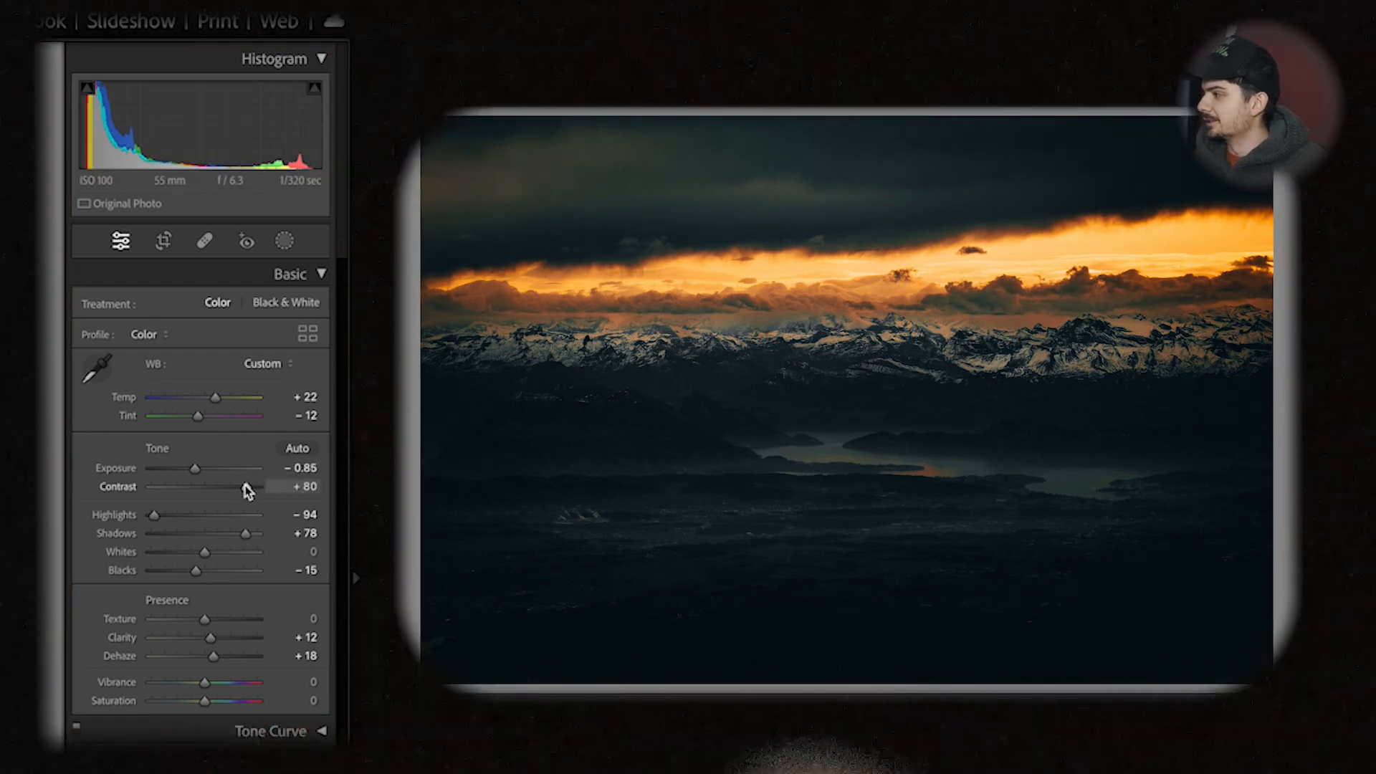